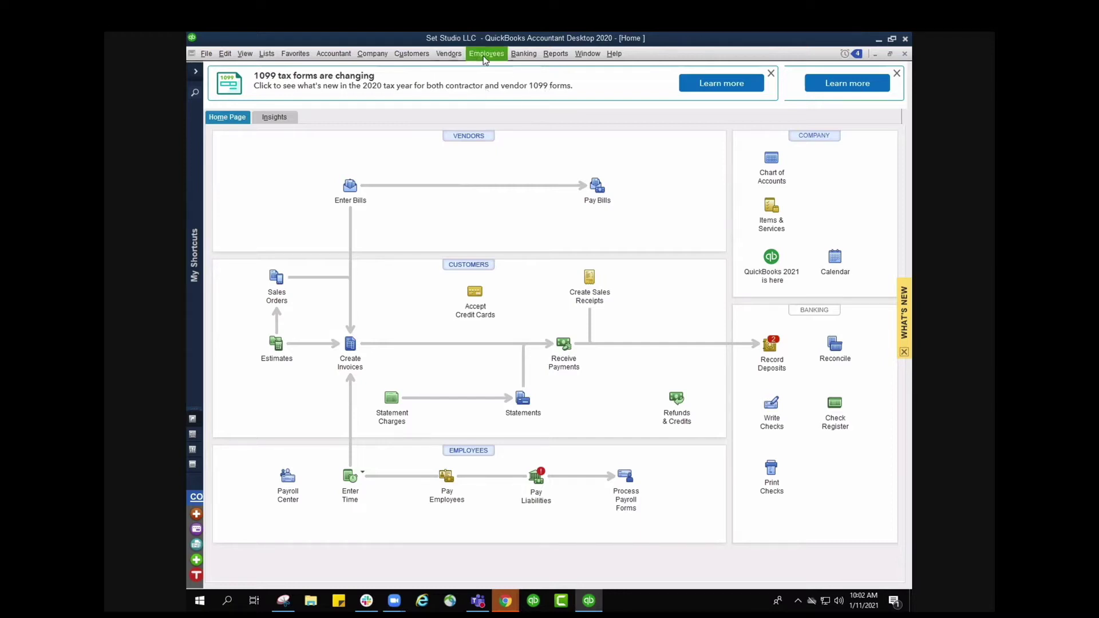
- From Process Payroll Forms, create a new Annual Form W-2/W-3 filing
{"action": "left_click", "coordinate": [485, 57]}
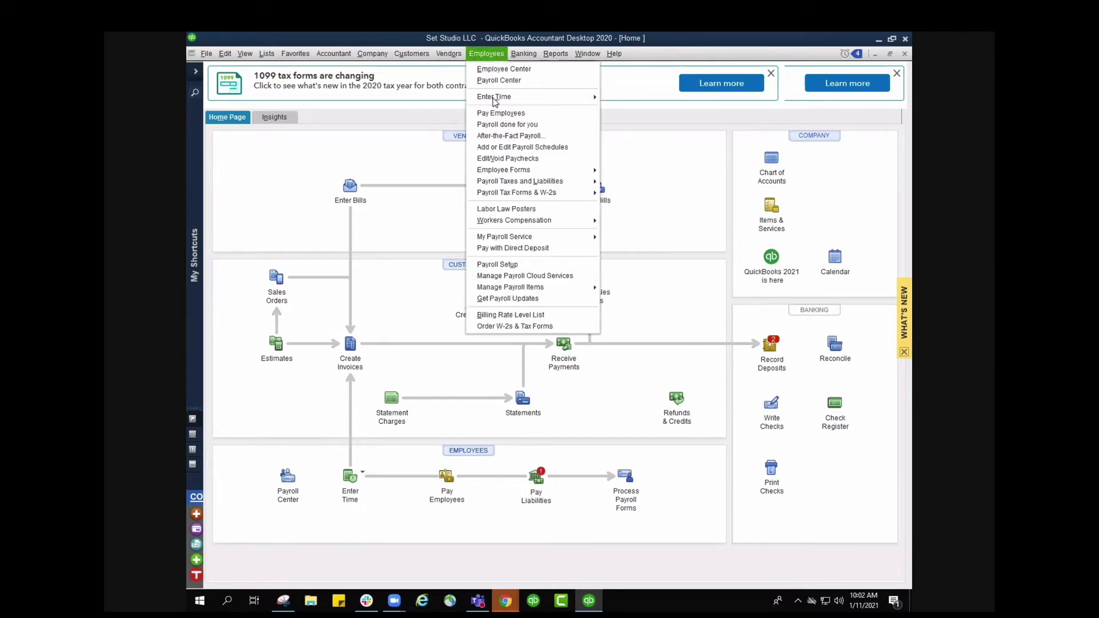
{"action": "mouse_move", "coordinate": [507, 197]}
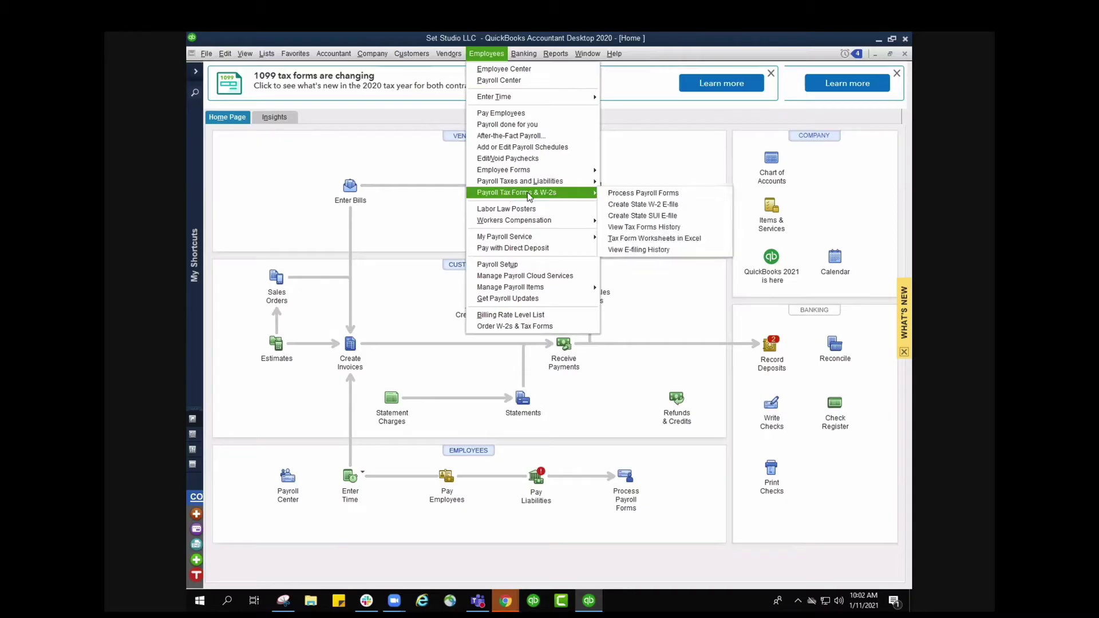
{"action": "left_click", "coordinate": [626, 194]}
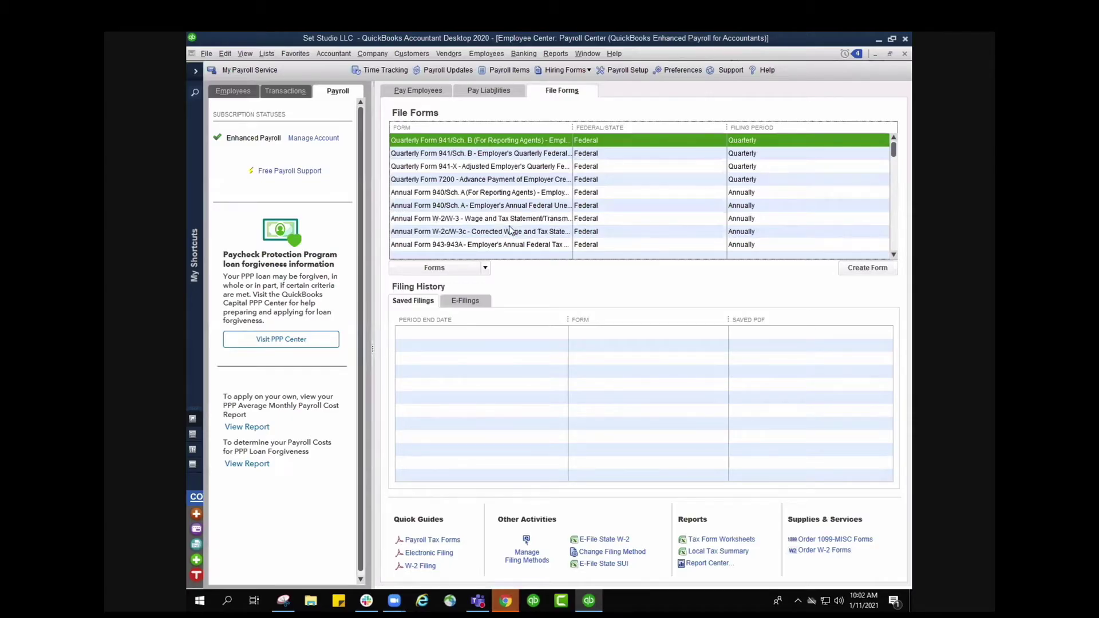
{"action": "left_click", "coordinate": [604, 224]}
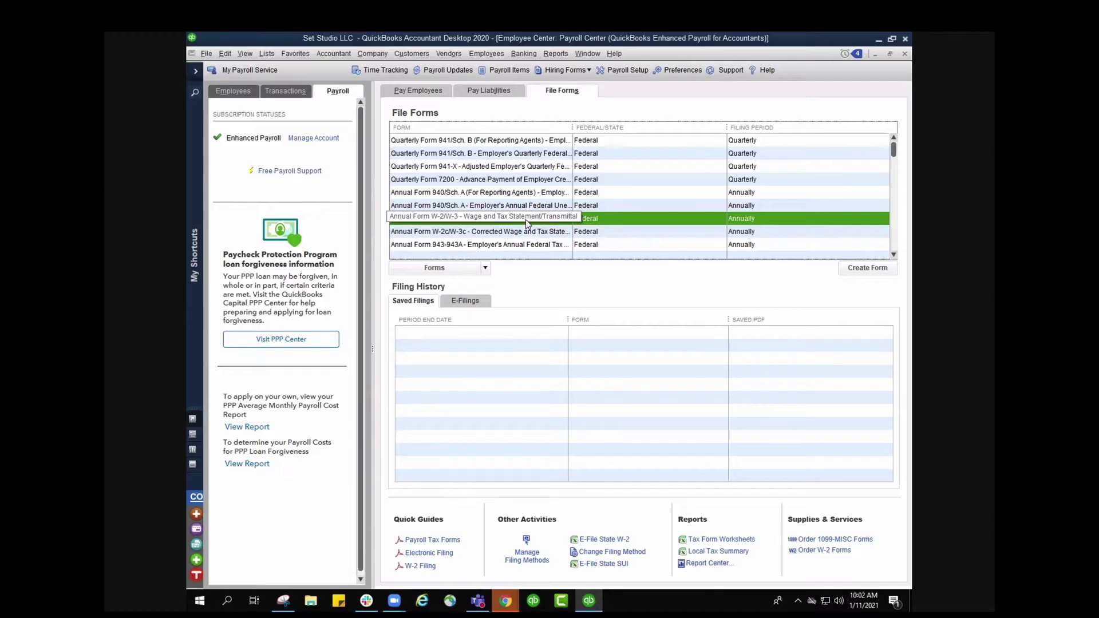
{"action": "left_click", "coordinate": [883, 270]}
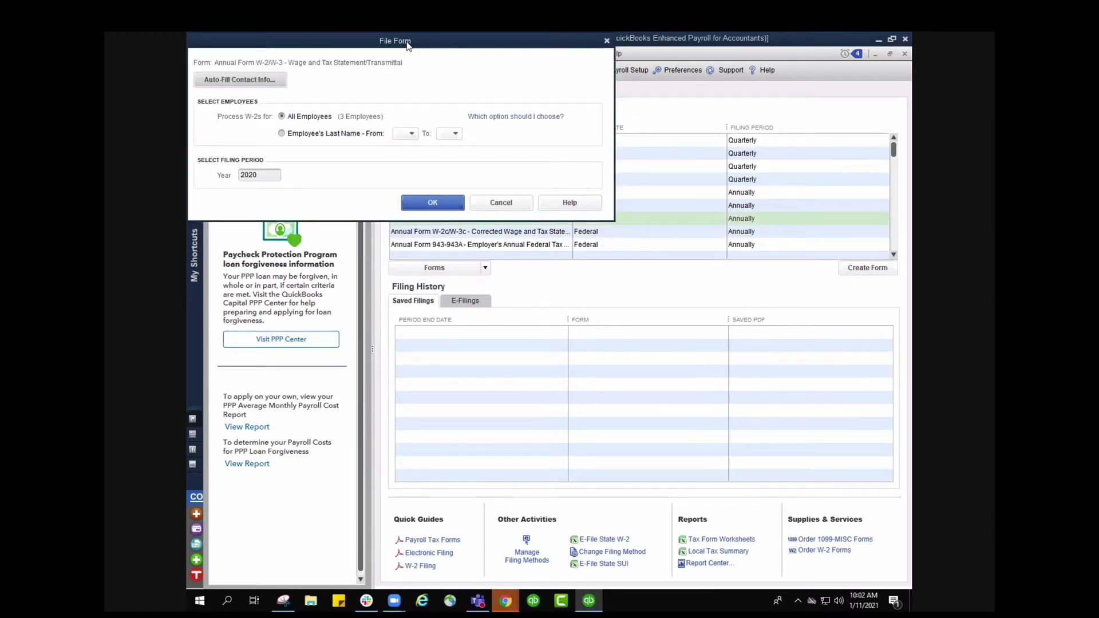
- Center the File Form dialog and keep All Employees for year 2020 after trying the last-name range
{"action": "left_click_drag", "start_coordinate": [404, 50], "coordinate": [579, 139]}
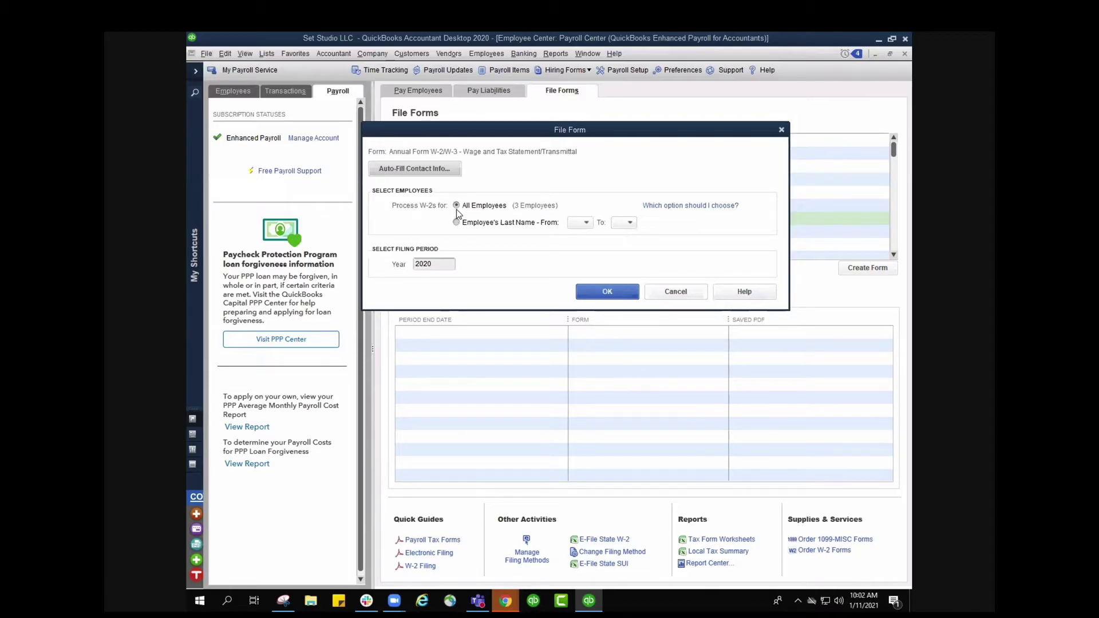
{"action": "left_click", "coordinate": [456, 222]}
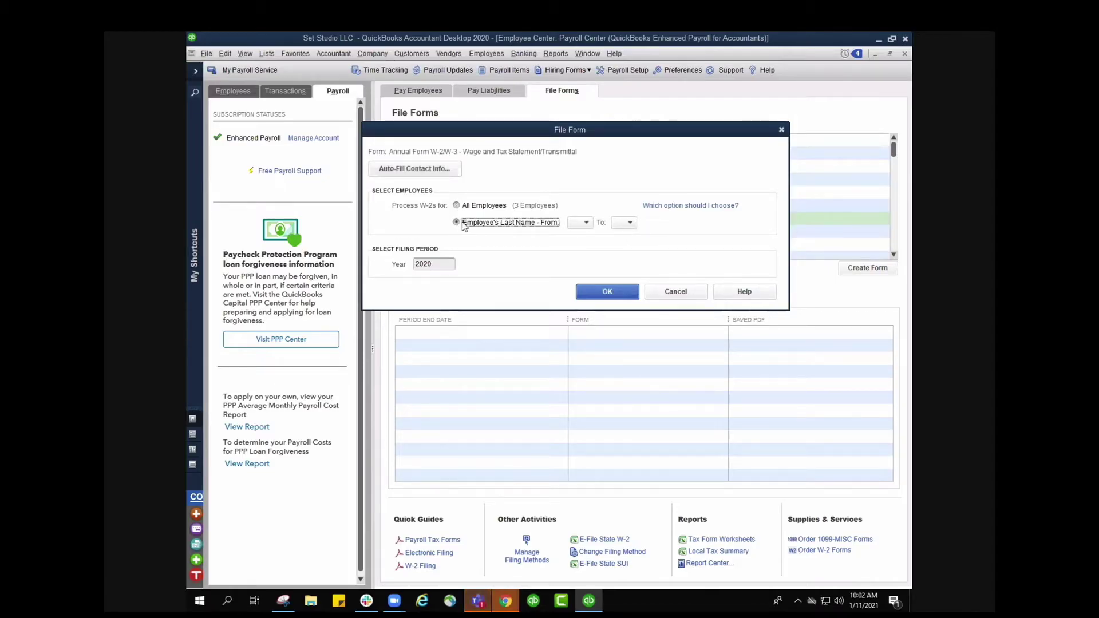
{"action": "left_click", "coordinate": [586, 223]}
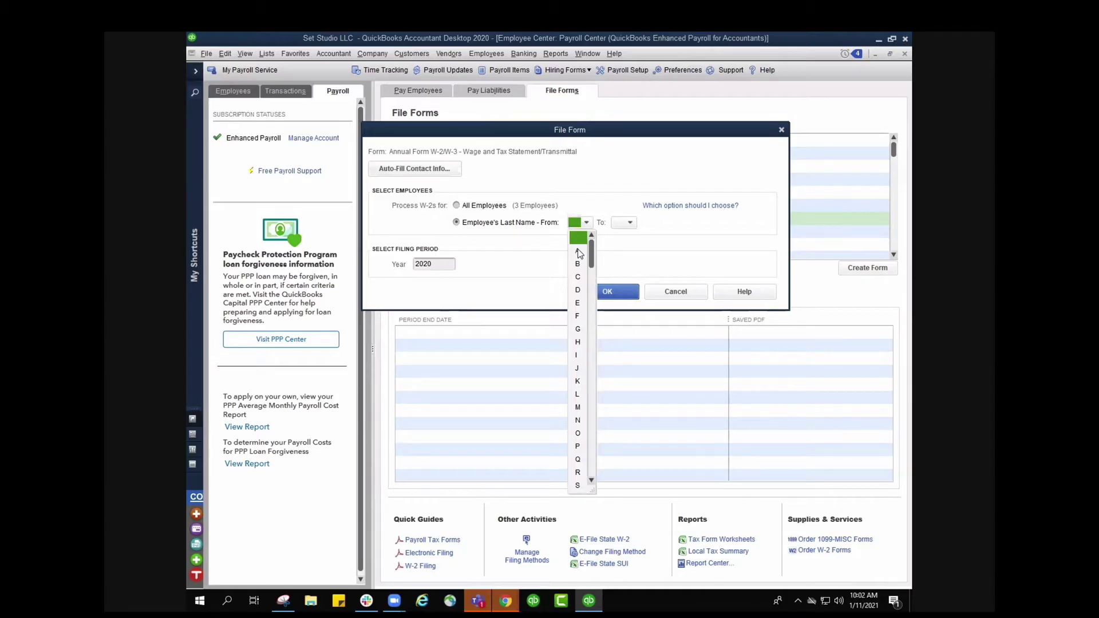
{"action": "left_click", "coordinate": [431, 264]}
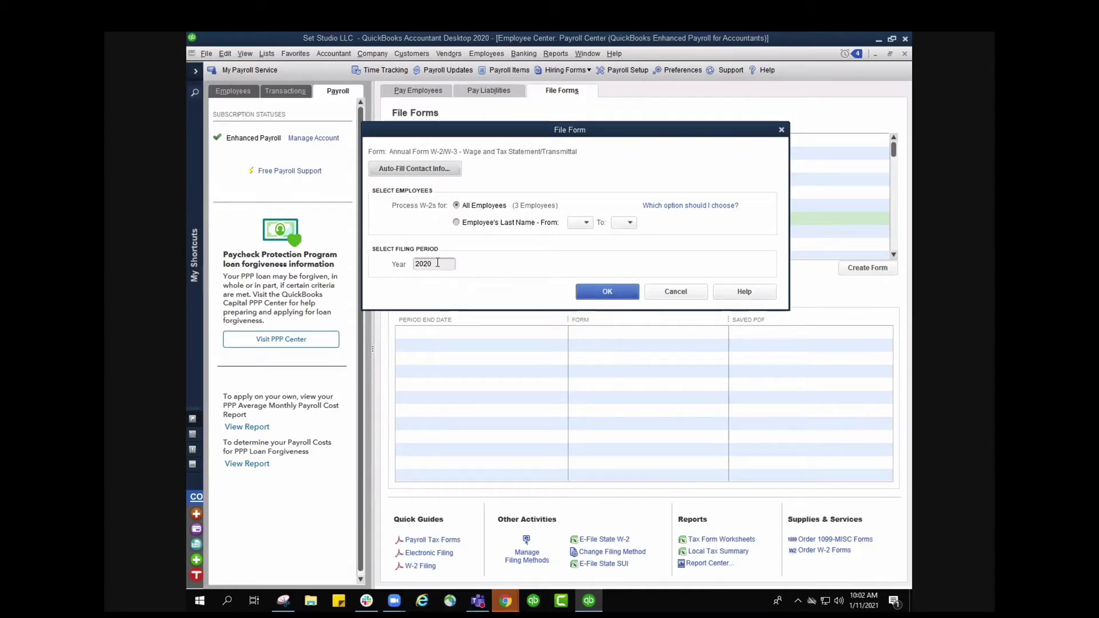
{"action": "key", "text": "Tab"}
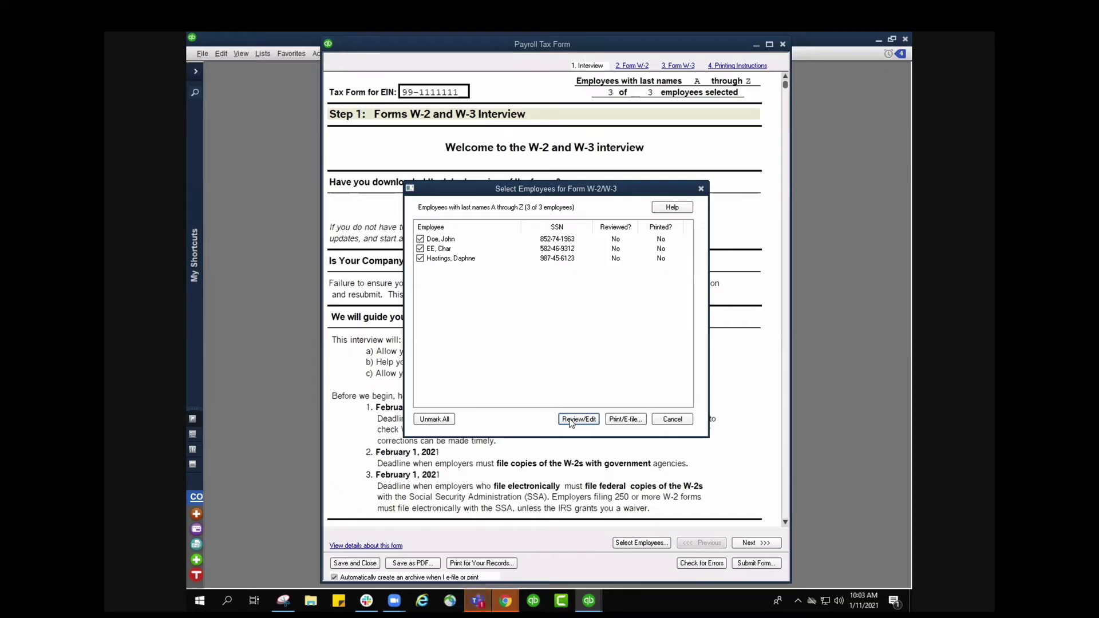
- Keep all three employees checked and open their forms with Review/Edit
{"action": "left_click", "coordinate": [570, 422]}
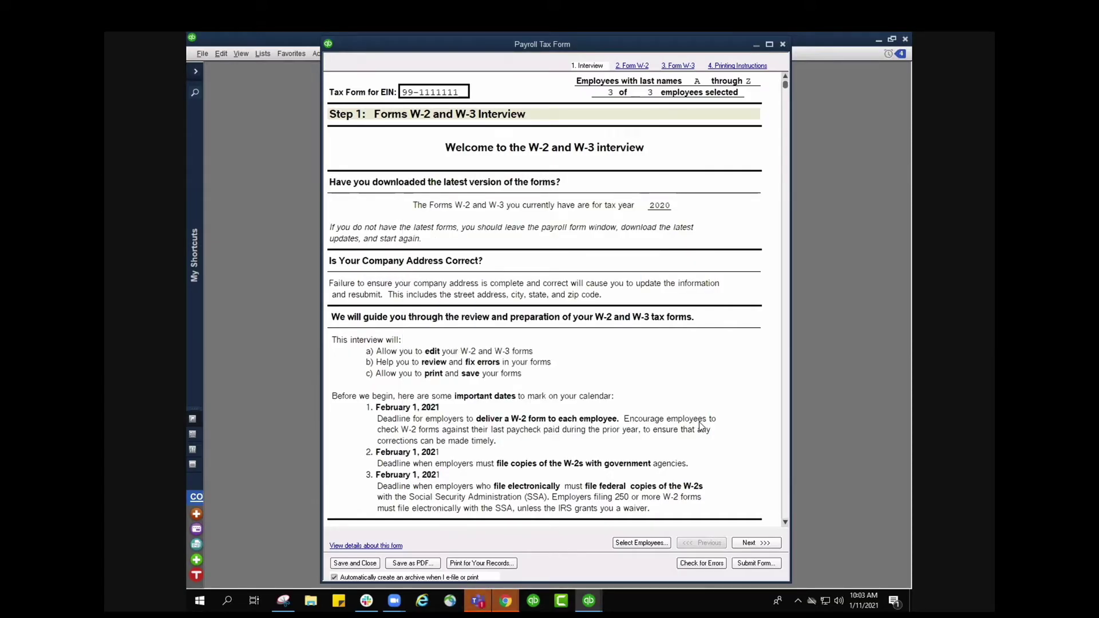
- Read the W-2/W-3 welcome page and advance to the company information interview
{"action": "scroll", "coordinate": [702, 417], "scroll_direction": "down", "scroll_amount": 1}
{"action": "scroll", "coordinate": [702, 413], "scroll_direction": "down", "scroll_amount": 6}
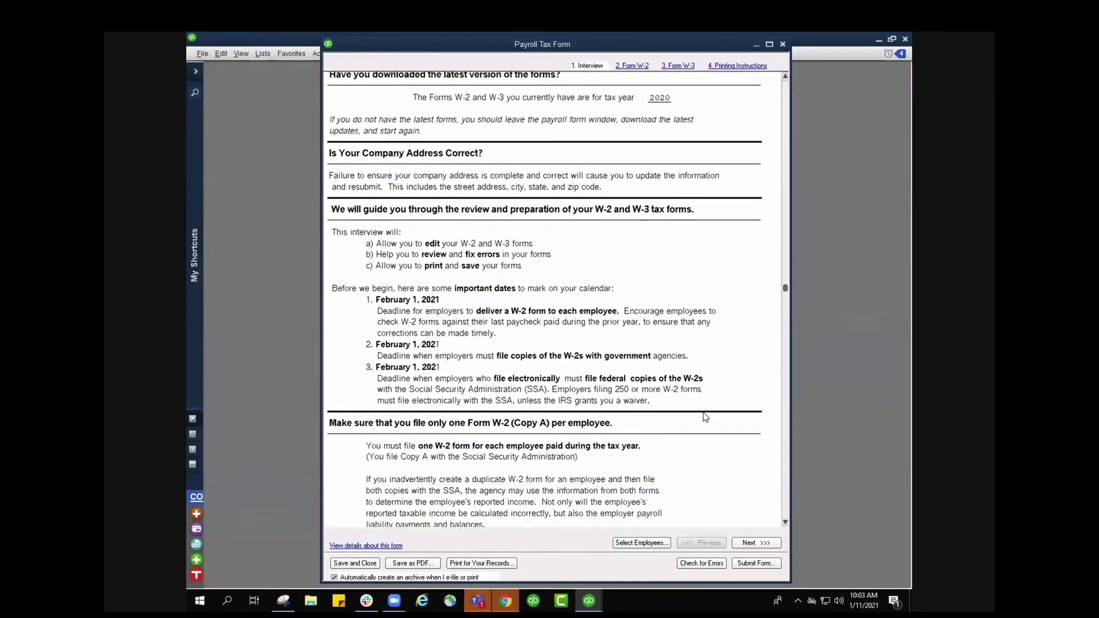
{"action": "scroll", "coordinate": [705, 414], "scroll_direction": "down", "scroll_amount": 1}
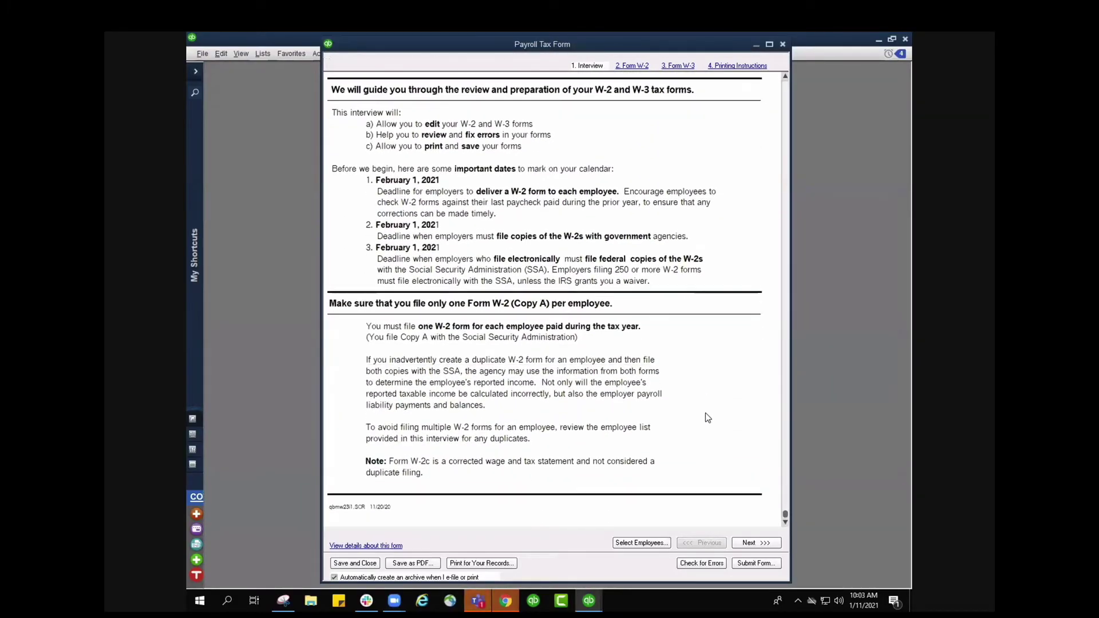
{"action": "left_click", "coordinate": [749, 543]}
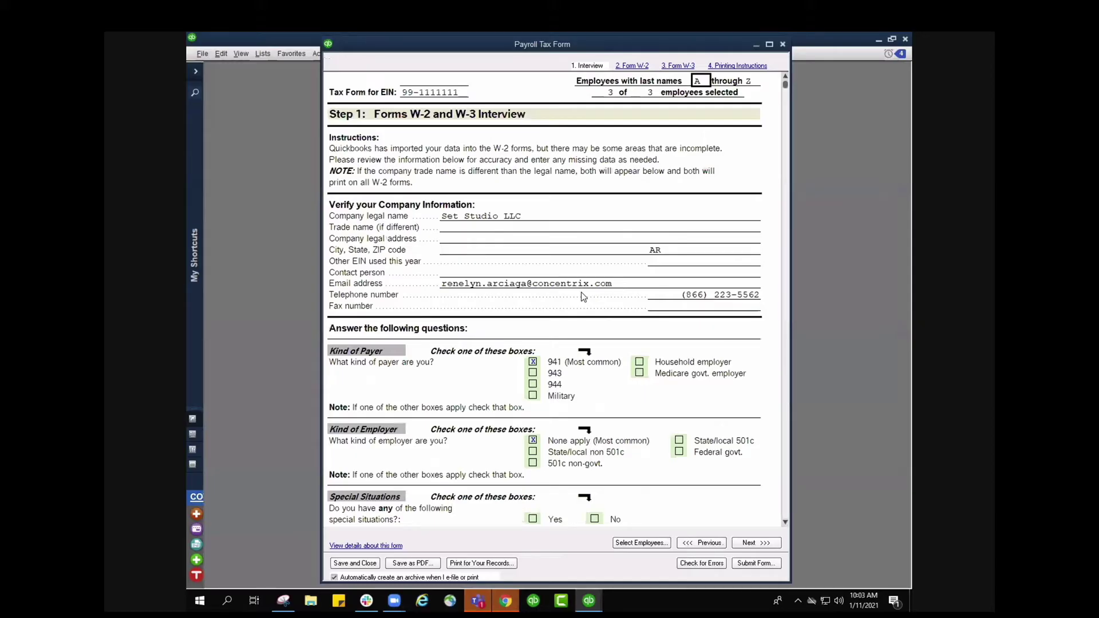
- Mark No under Special Situations and review the Control Number section
{"action": "scroll", "coordinate": [617, 312], "scroll_direction": "down", "scroll_amount": 3}
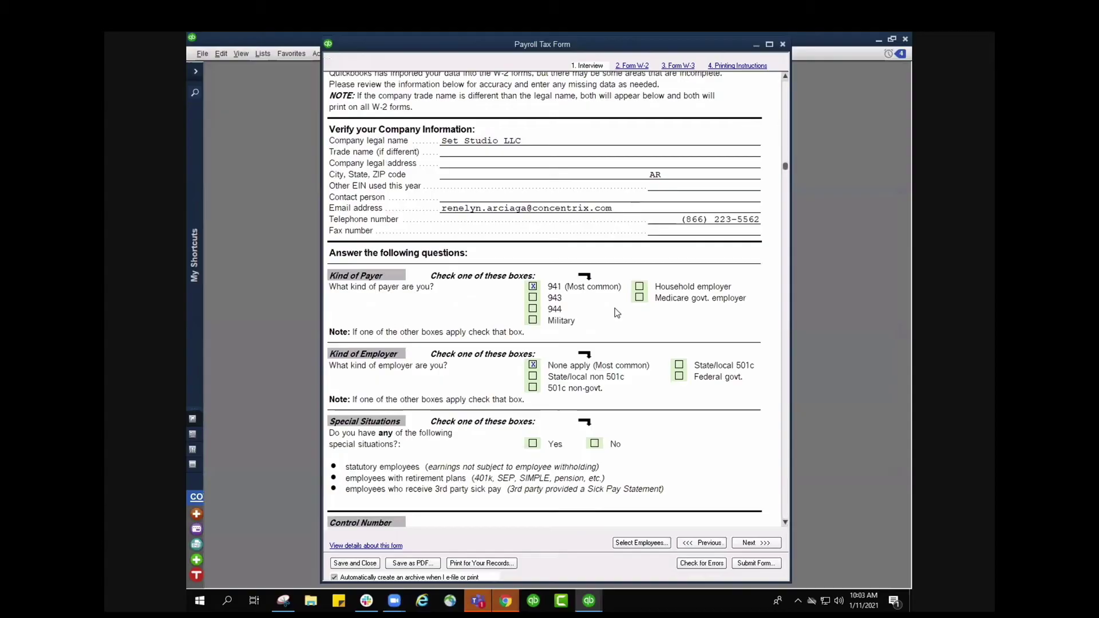
{"action": "scroll", "coordinate": [617, 312], "scroll_direction": "down", "scroll_amount": 1}
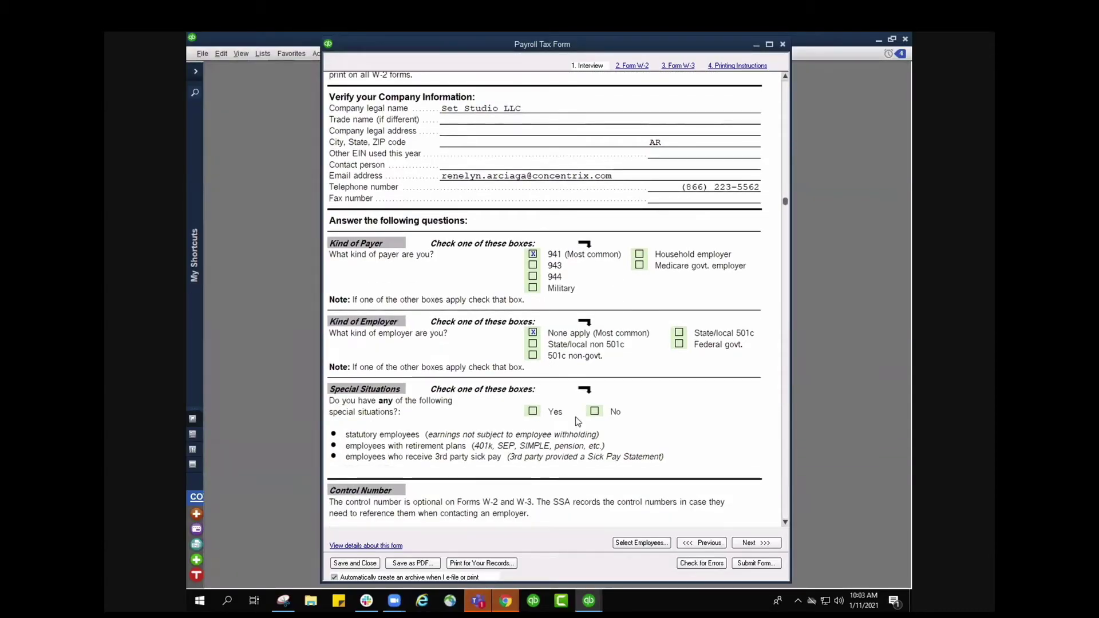
{"action": "left_click", "coordinate": [595, 411]}
{"action": "scroll", "coordinate": [698, 432], "scroll_direction": "down", "scroll_amount": 2}
{"action": "scroll", "coordinate": [697, 431], "scroll_direction": "down", "scroll_amount": 5}
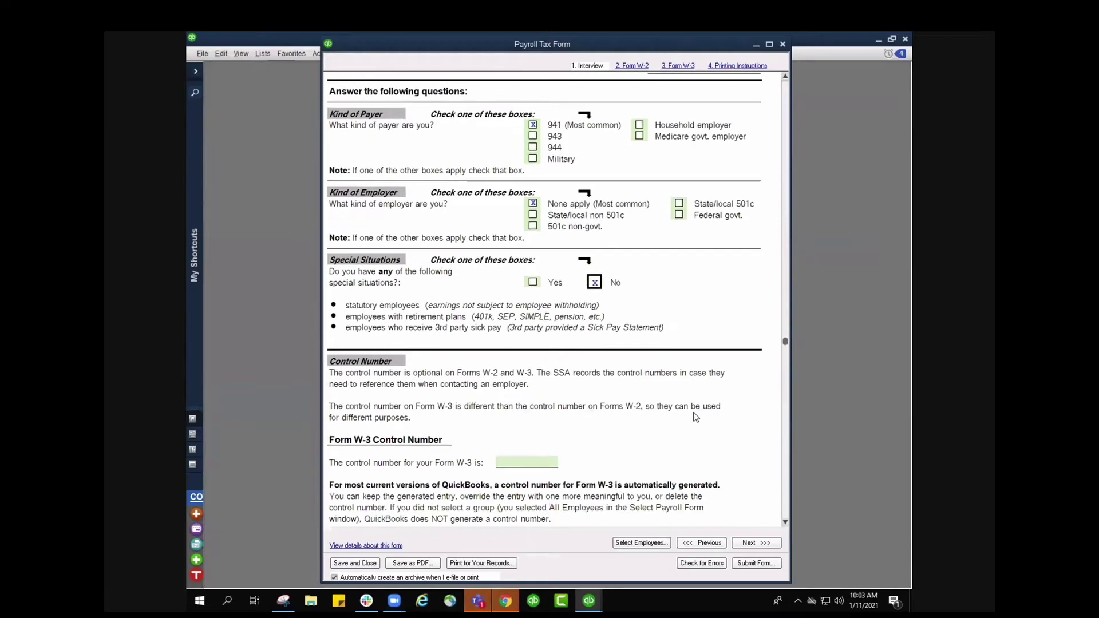
{"action": "scroll", "coordinate": [696, 416], "scroll_direction": "down", "scroll_amount": 1}
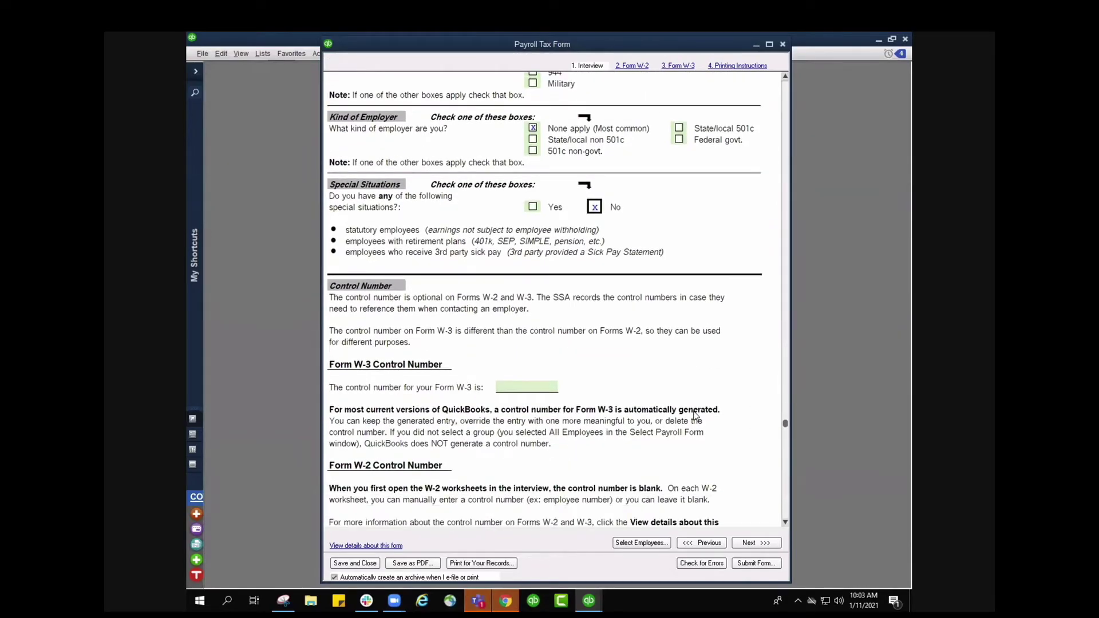
{"action": "scroll", "coordinate": [696, 415], "scroll_direction": "down", "scroll_amount": 2}
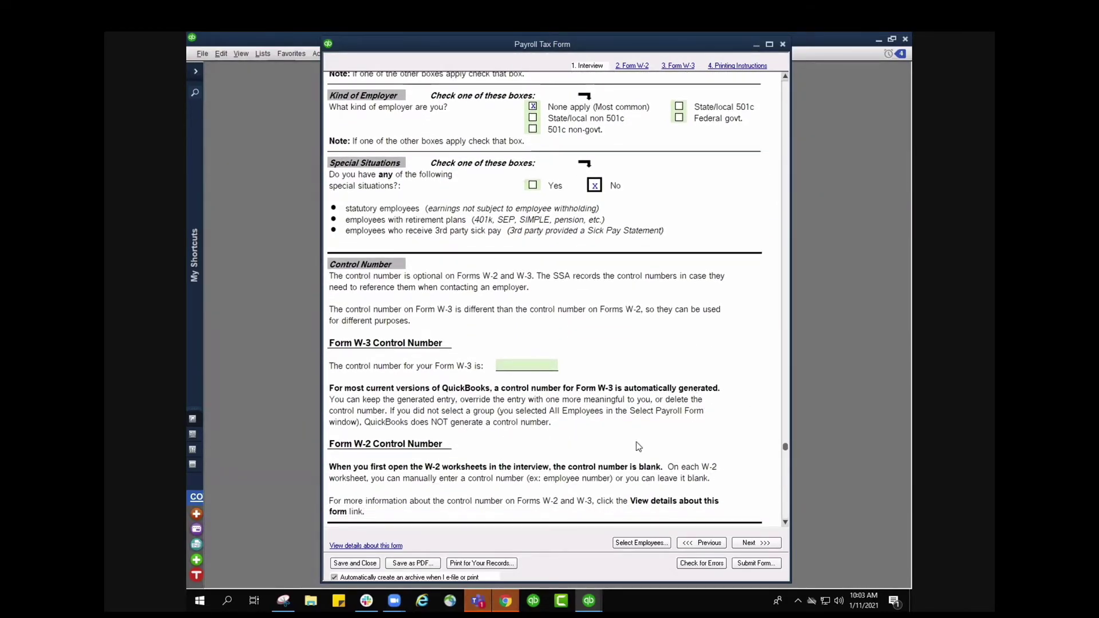
{"action": "scroll", "coordinate": [682, 455], "scroll_direction": "down", "scroll_amount": 2}
- Step through the W-2 worksheets for employees 1, 2 and 3, then continue to Step 2
{"action": "left_click", "coordinate": [757, 543]}
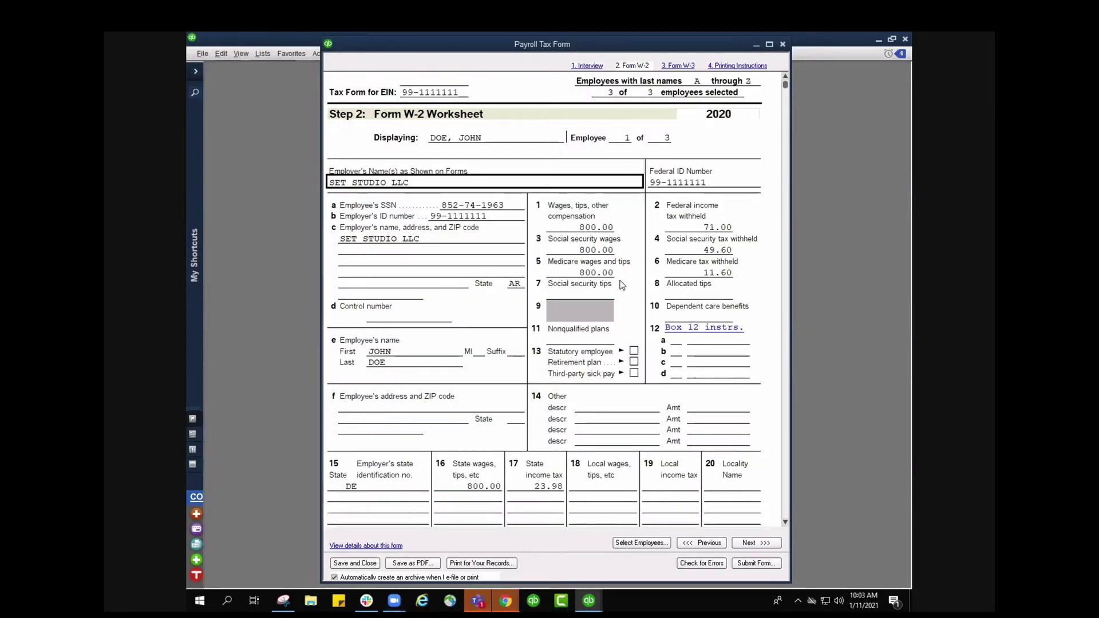
{"action": "scroll", "coordinate": [623, 285], "scroll_direction": "down", "scroll_amount": 1}
{"action": "scroll", "coordinate": [515, 218], "scroll_direction": "up", "scroll_amount": 1}
{"action": "scroll", "coordinate": [697, 402], "scroll_direction": "down", "scroll_amount": 5}
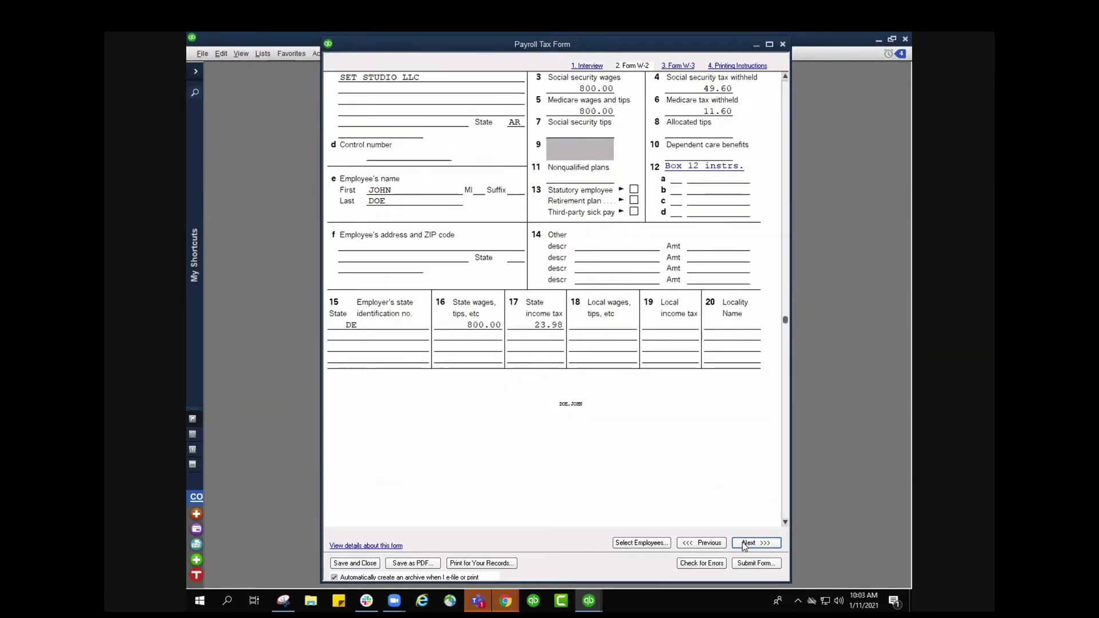
{"action": "scroll", "coordinate": [678, 405], "scroll_direction": "down", "scroll_amount": 3}
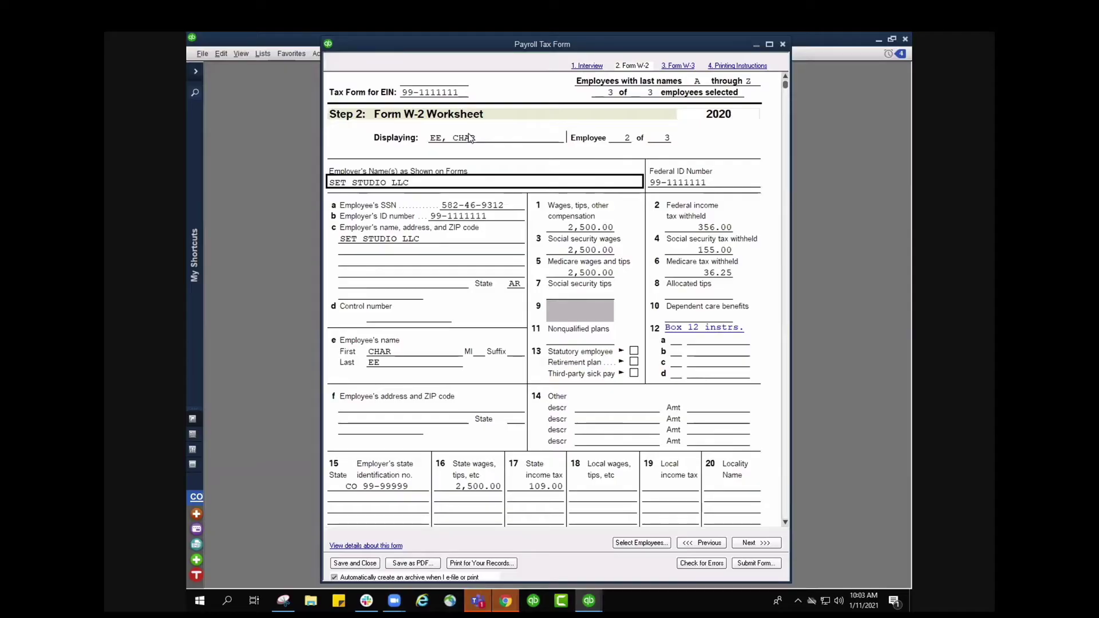
{"action": "left_click", "coordinate": [745, 548]}
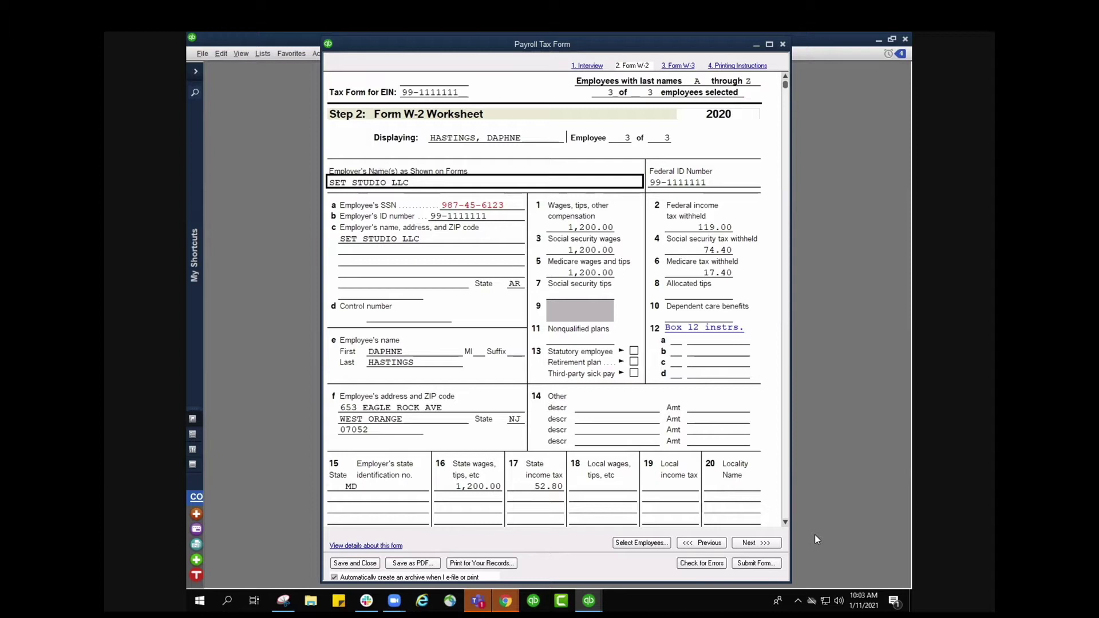
{"action": "left_click", "coordinate": [766, 544]}
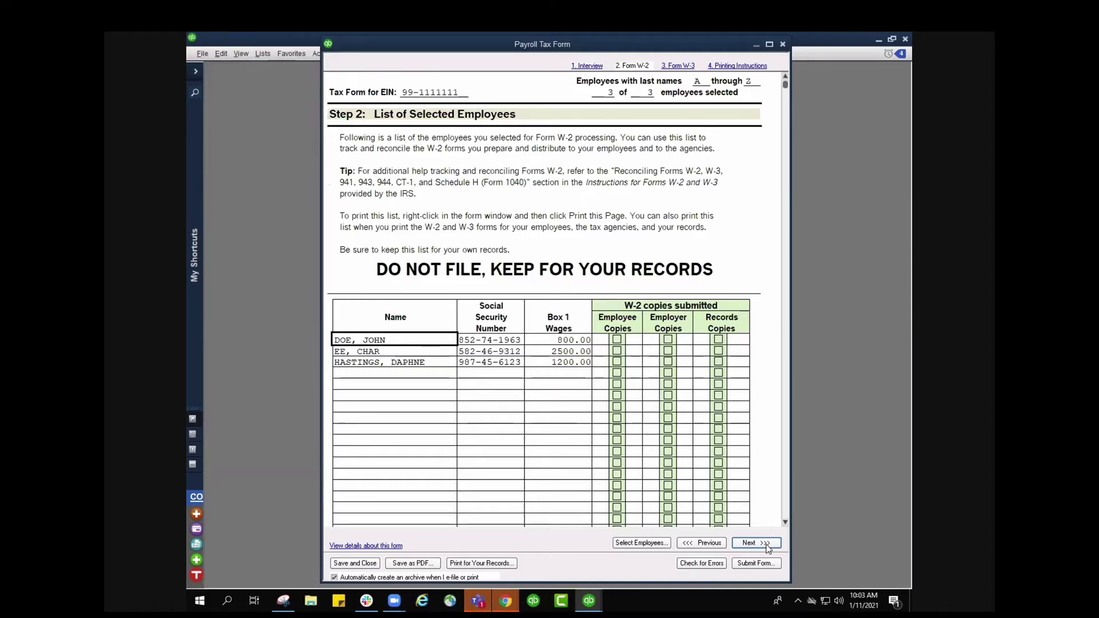
- Check the three employees' Box 1 wages of 800.00, 2500.00 and 1200.00, then advance
{"action": "scroll", "coordinate": [638, 272], "scroll_direction": "down", "scroll_amount": 3}
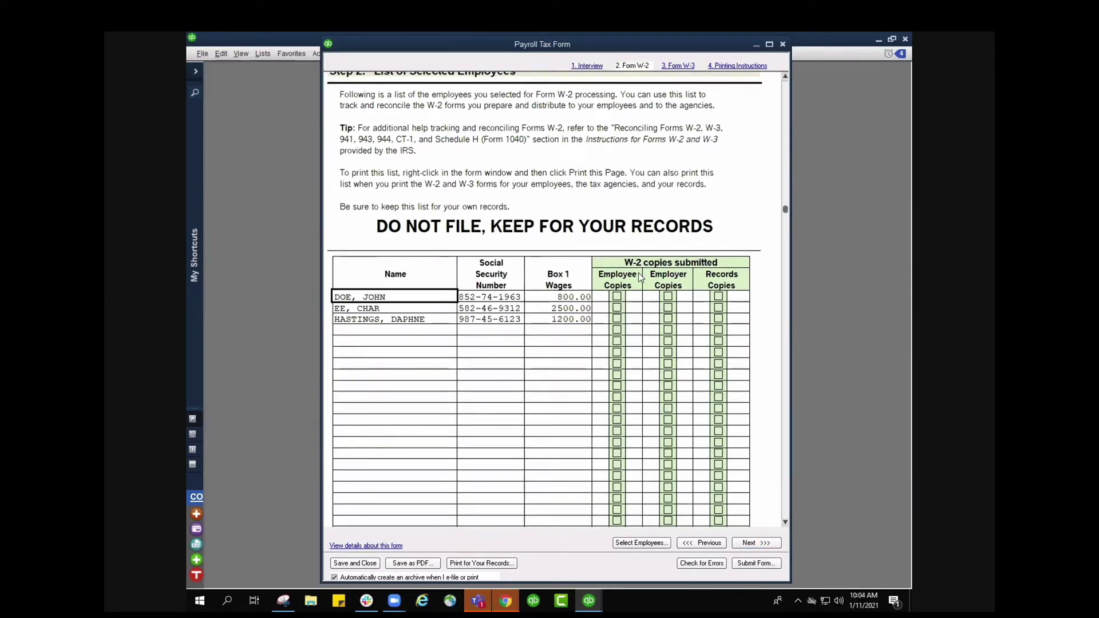
{"action": "scroll", "coordinate": [638, 273], "scroll_direction": "down", "scroll_amount": 1}
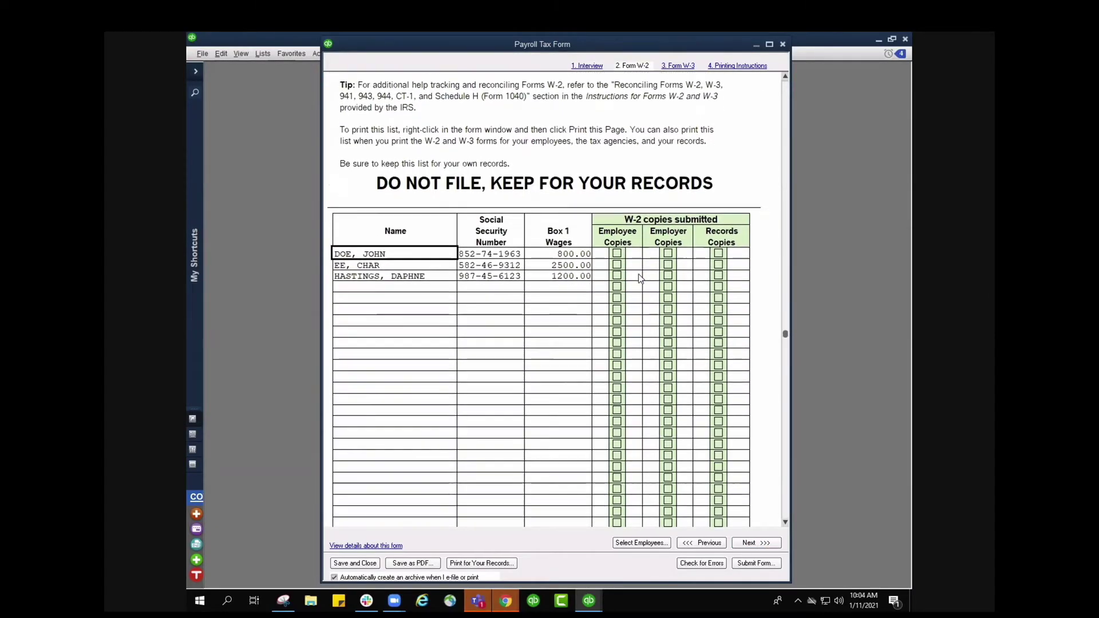
{"action": "left_click", "coordinate": [767, 544]}
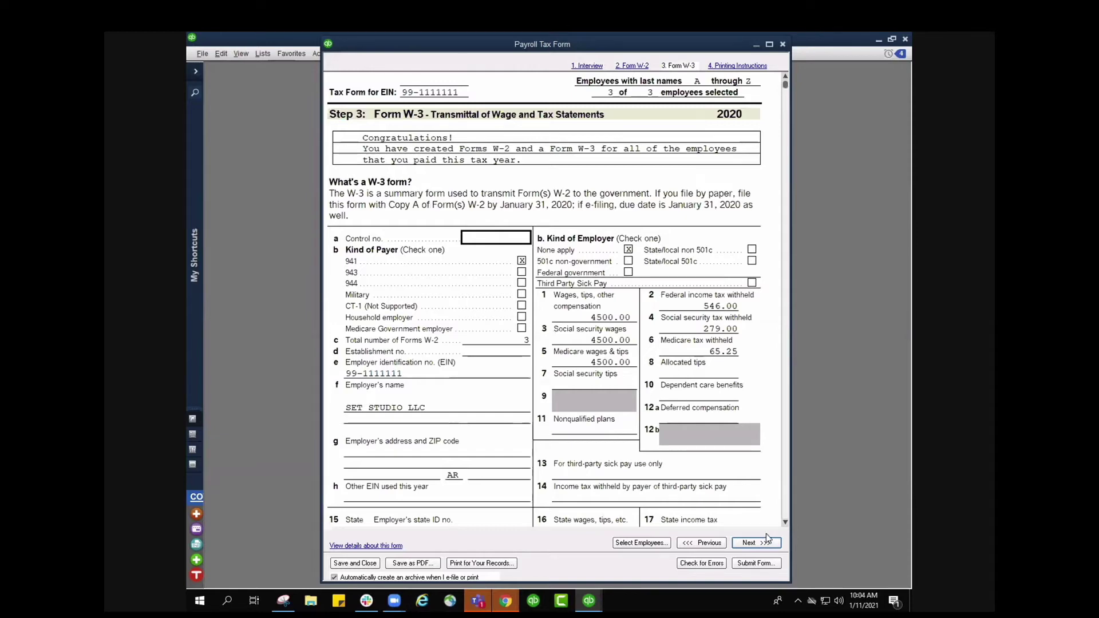
- Review W-3 totals of 4500.00 wages and 546.00 withholding down to Sign Here, then continue
{"action": "scroll", "coordinate": [588, 229], "scroll_direction": "down", "scroll_amount": 5}
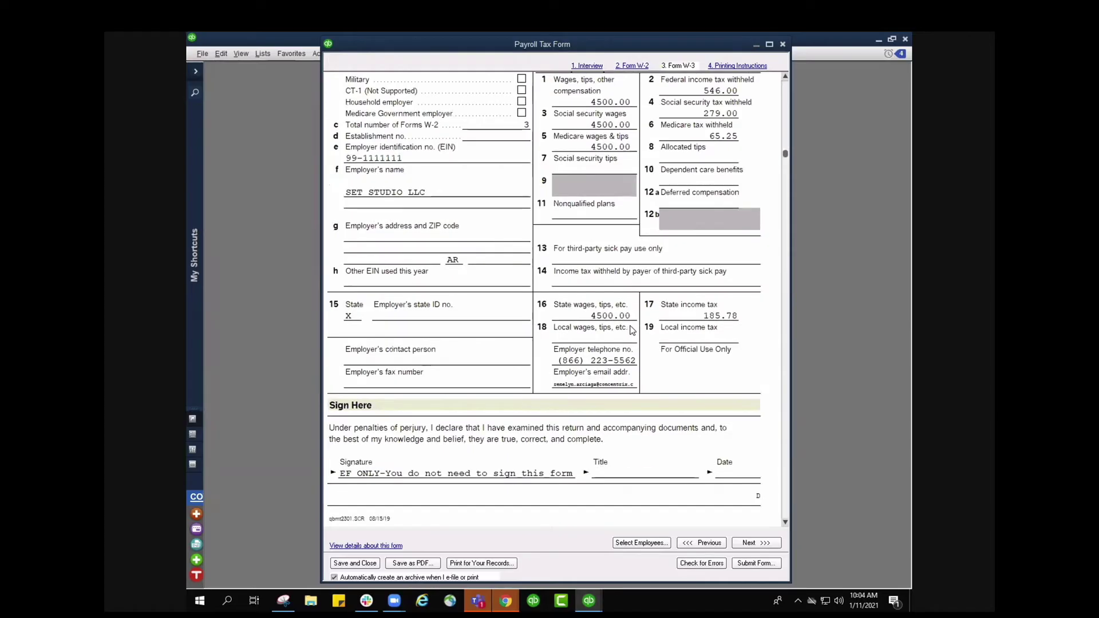
{"action": "scroll", "coordinate": [632, 332], "scroll_direction": "down", "scroll_amount": 3}
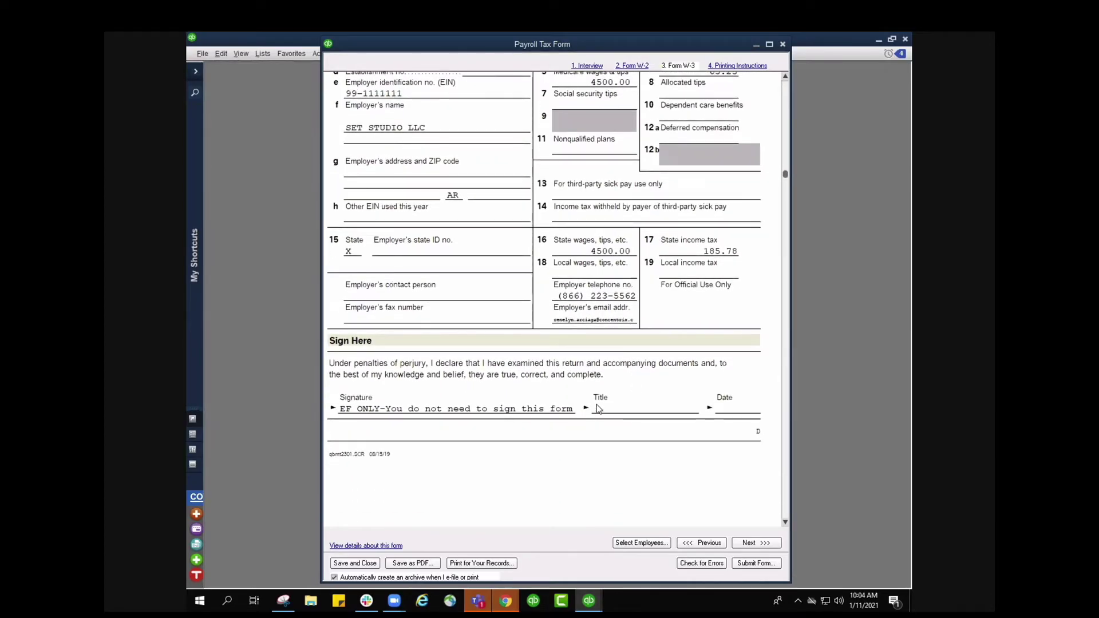
{"action": "scroll", "coordinate": [658, 403], "scroll_direction": "down", "scroll_amount": 2}
{"action": "scroll", "coordinate": [685, 396], "scroll_direction": "down", "scroll_amount": 2}
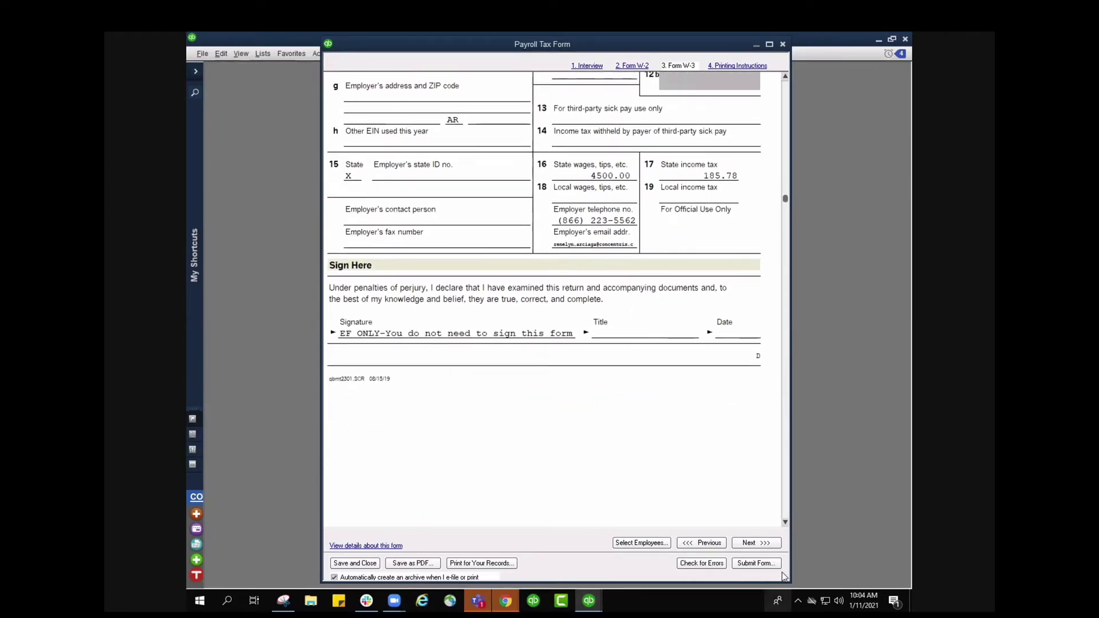
{"action": "left_click", "coordinate": [769, 544]}
{"action": "scroll", "coordinate": [766, 488], "scroll_direction": "down", "scroll_amount": 2}
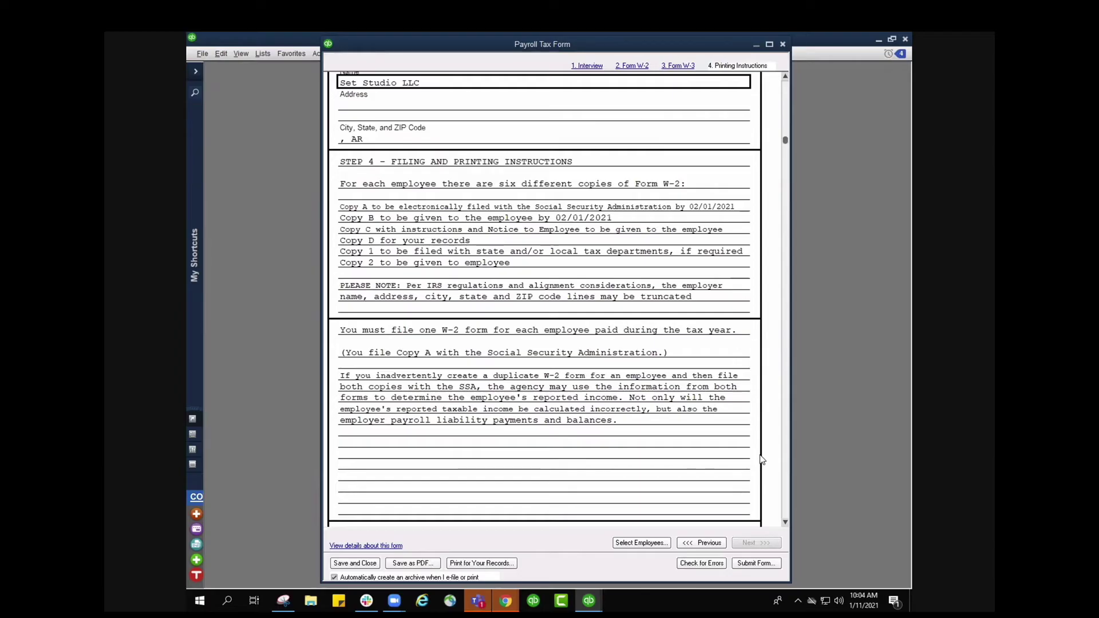
{"action": "scroll", "coordinate": [761, 460], "scroll_direction": "down", "scroll_amount": 3}
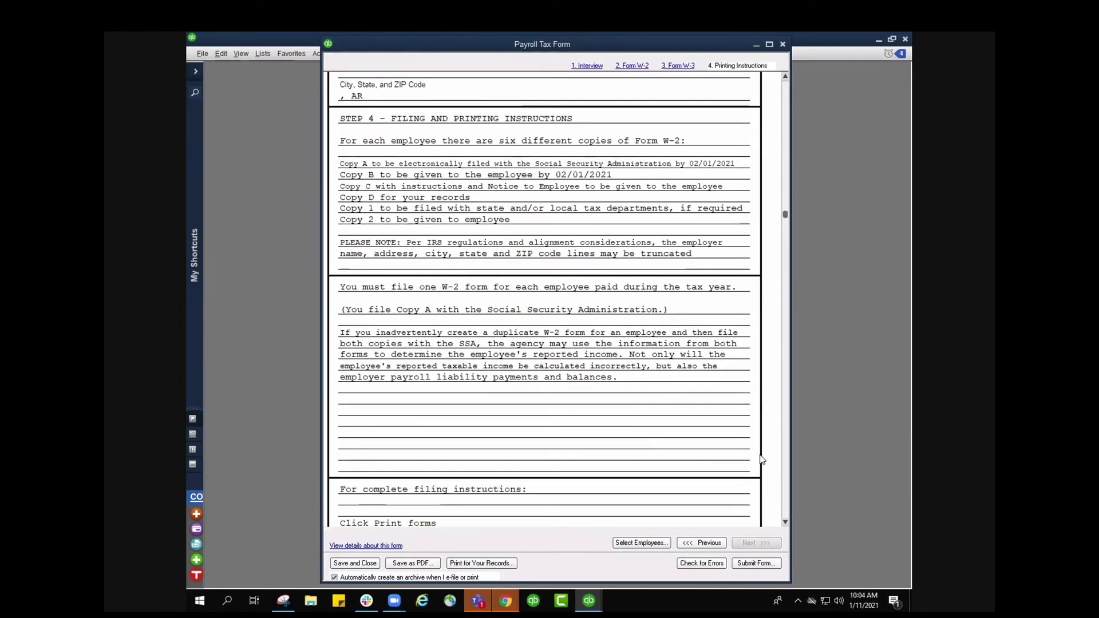
{"action": "scroll", "coordinate": [759, 456], "scroll_direction": "down", "scroll_amount": 1}
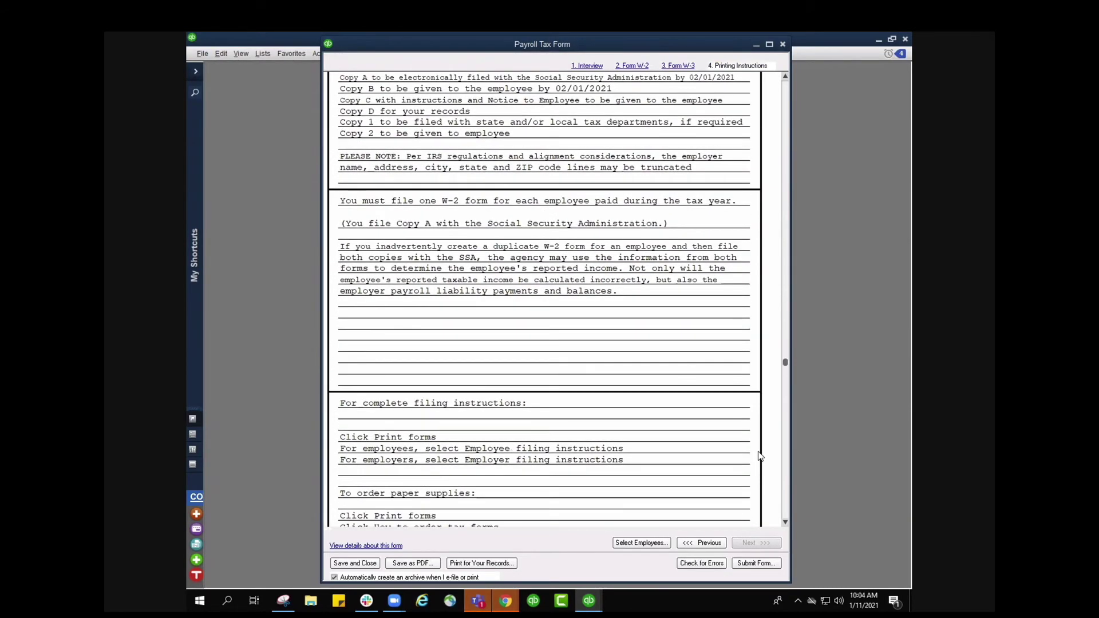
- Run the error check and jump to employee 3's invalid SSN error
{"action": "left_click", "coordinate": [694, 567]}
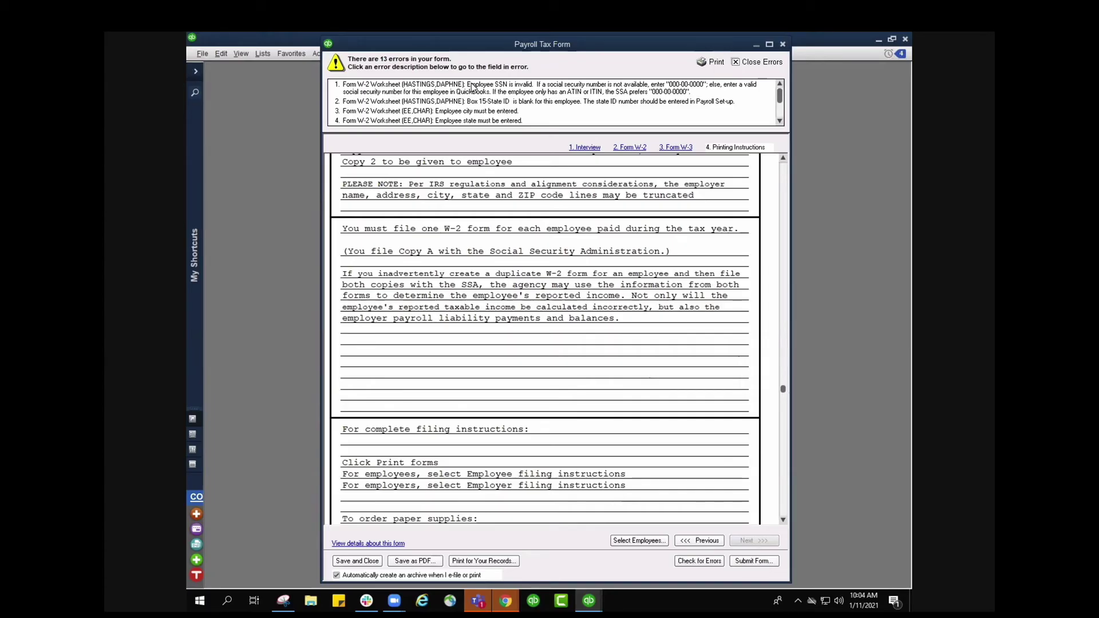
{"action": "left_click", "coordinate": [472, 87]}
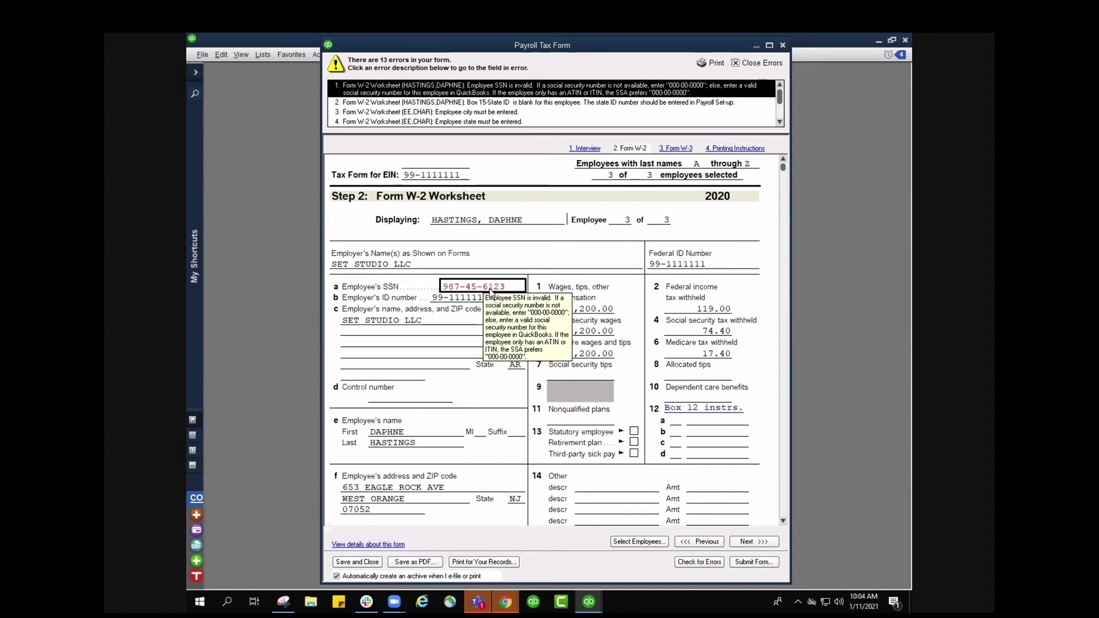
- Enter 9999999 as the missing Box 15 state ID
{"action": "right_click", "coordinate": [490, 291]}
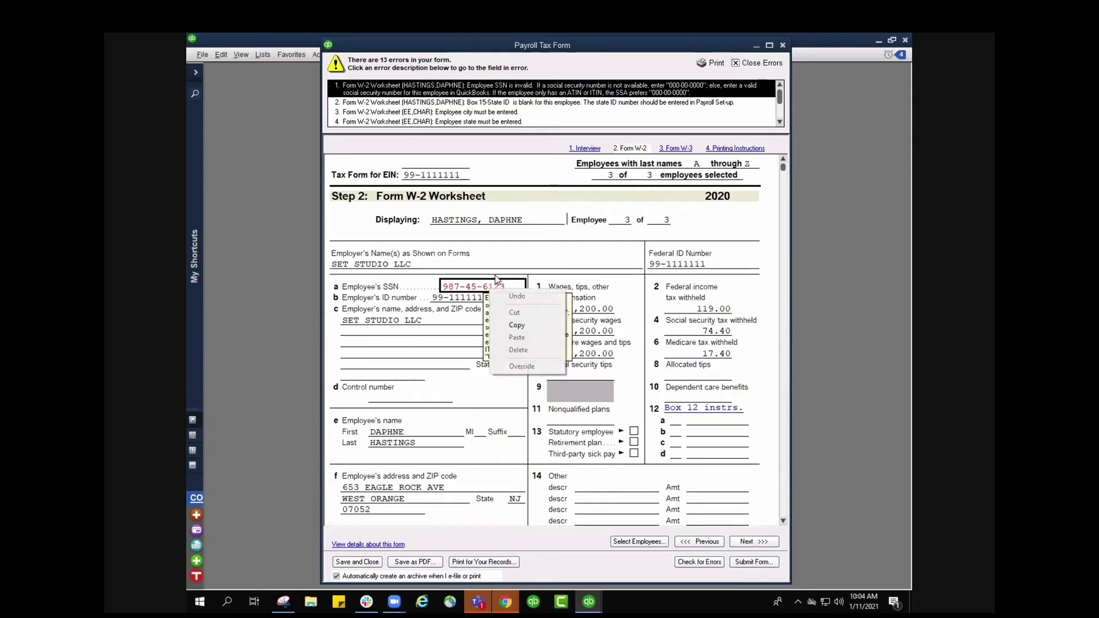
{"action": "left_click", "coordinate": [534, 246]}
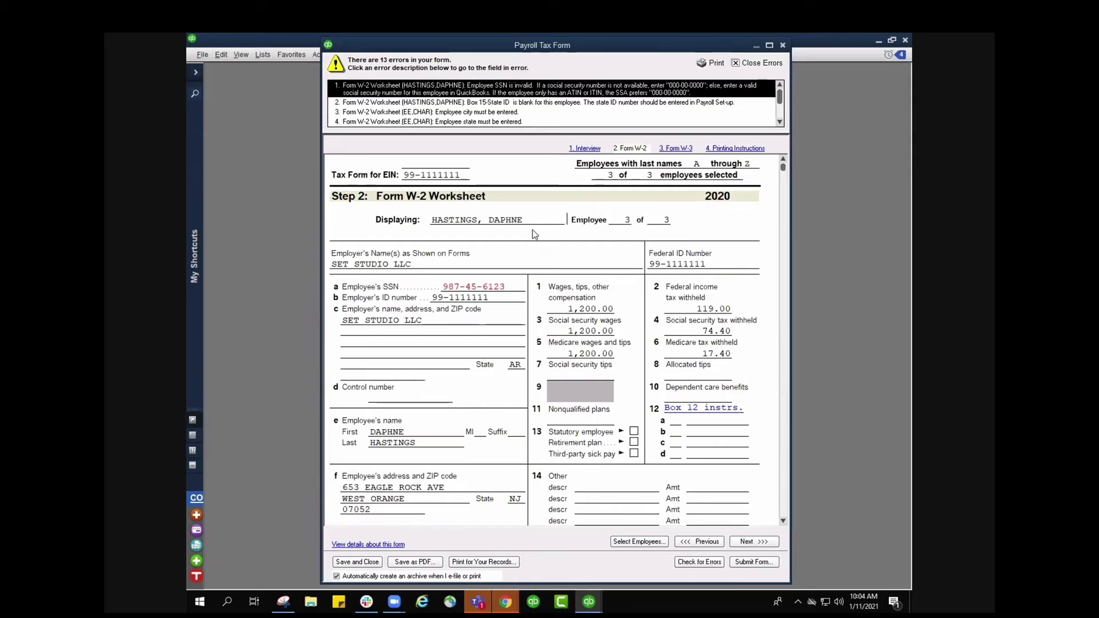
{"action": "left_click", "coordinate": [495, 104]}
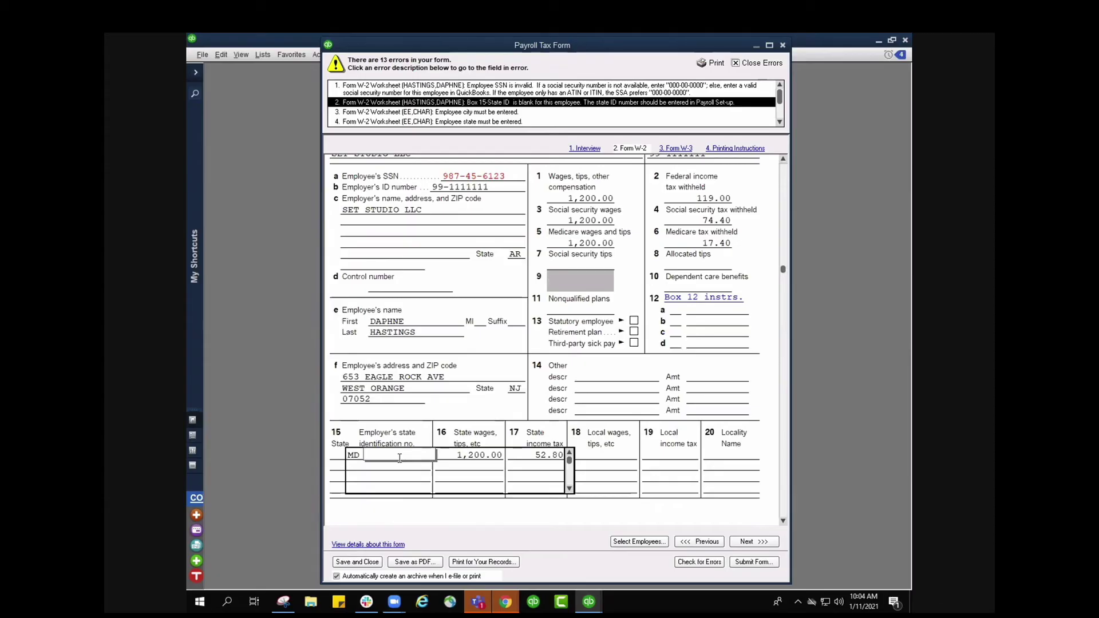
{"action": "type", "text": "999999"}
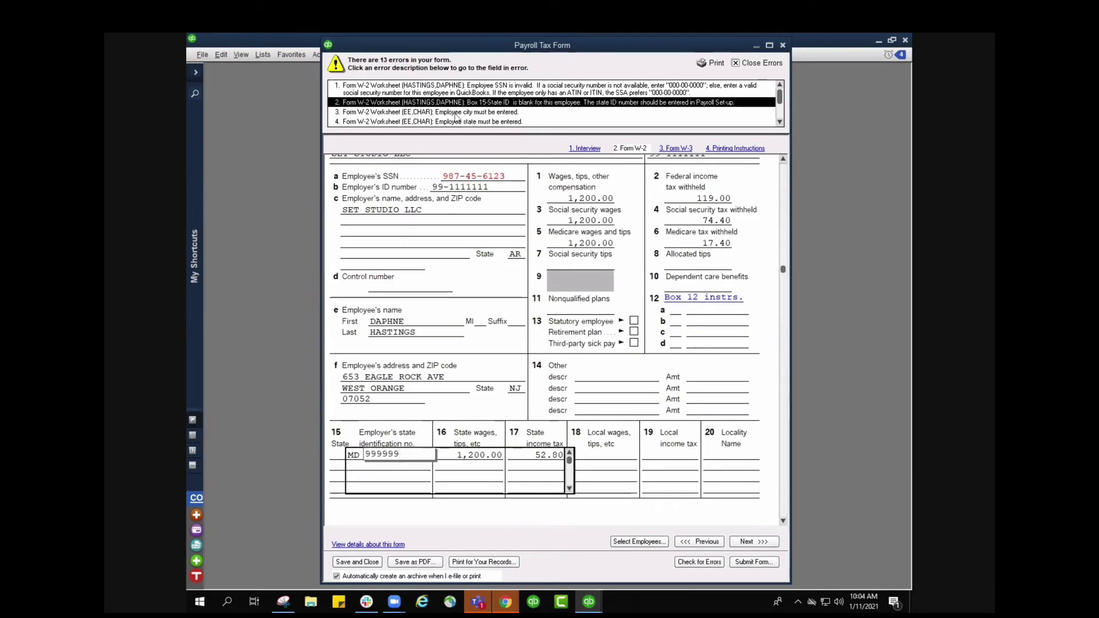
{"action": "type", "text": "9"}
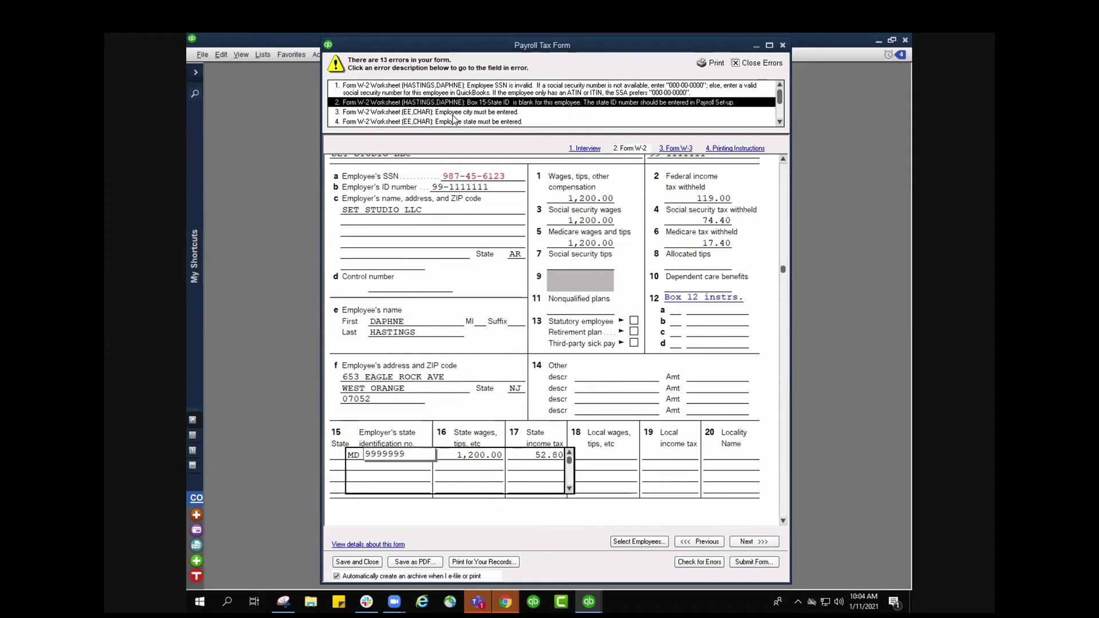
- Fill in the second employee's city as Sunflower with CA
{"action": "left_click", "coordinate": [453, 114]}
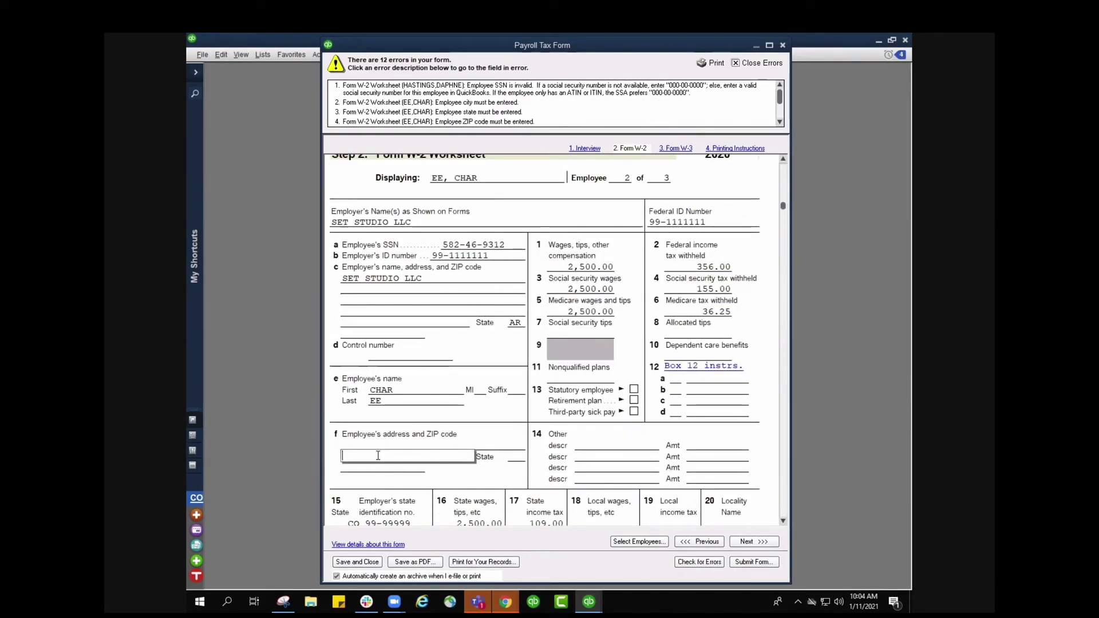
{"action": "type", "text": "Sunfl"}
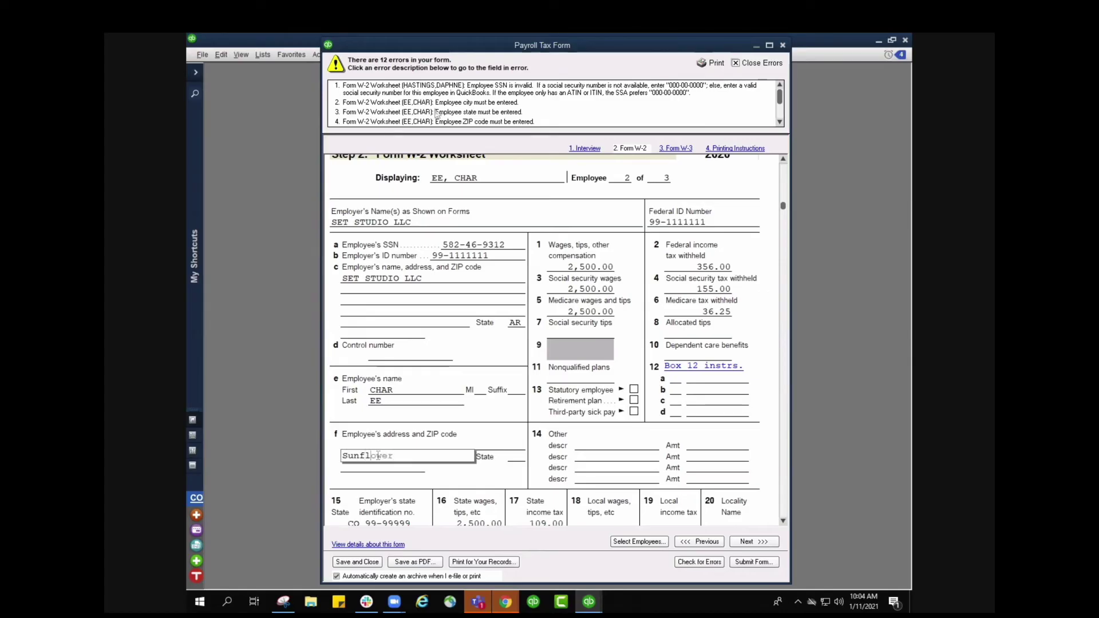
{"action": "key", "text": "Tab"}
{"action": "type", "text": "CA"}
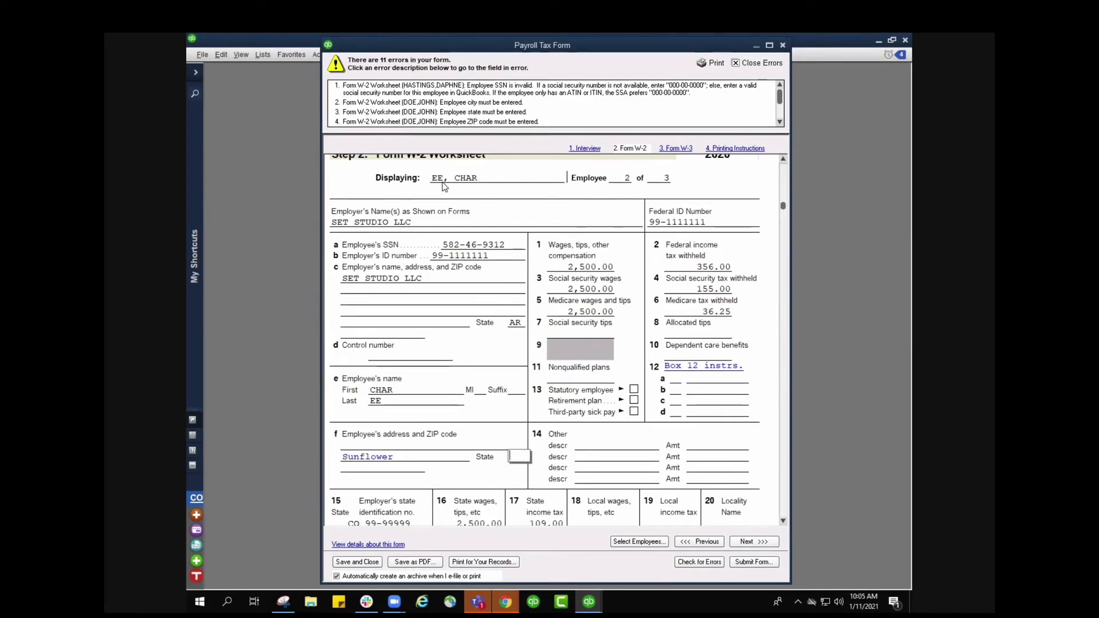
- Enter ZIP 6000 for the first employee and Box 15 state ID 1234567
{"action": "left_click", "coordinate": [461, 122]}
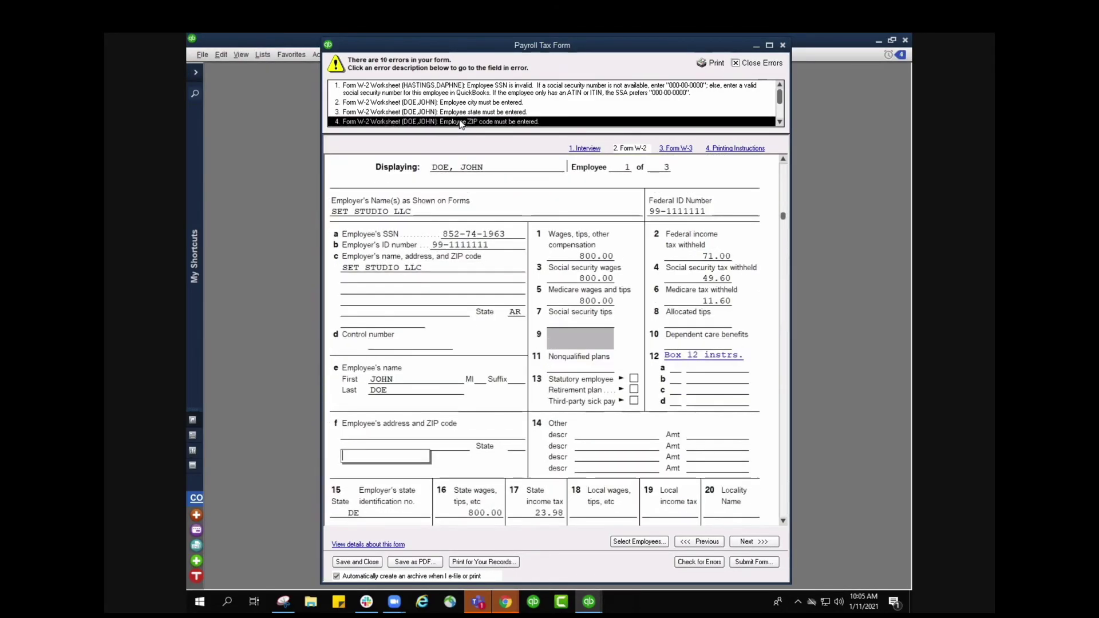
{"action": "type", "text": "6000"}
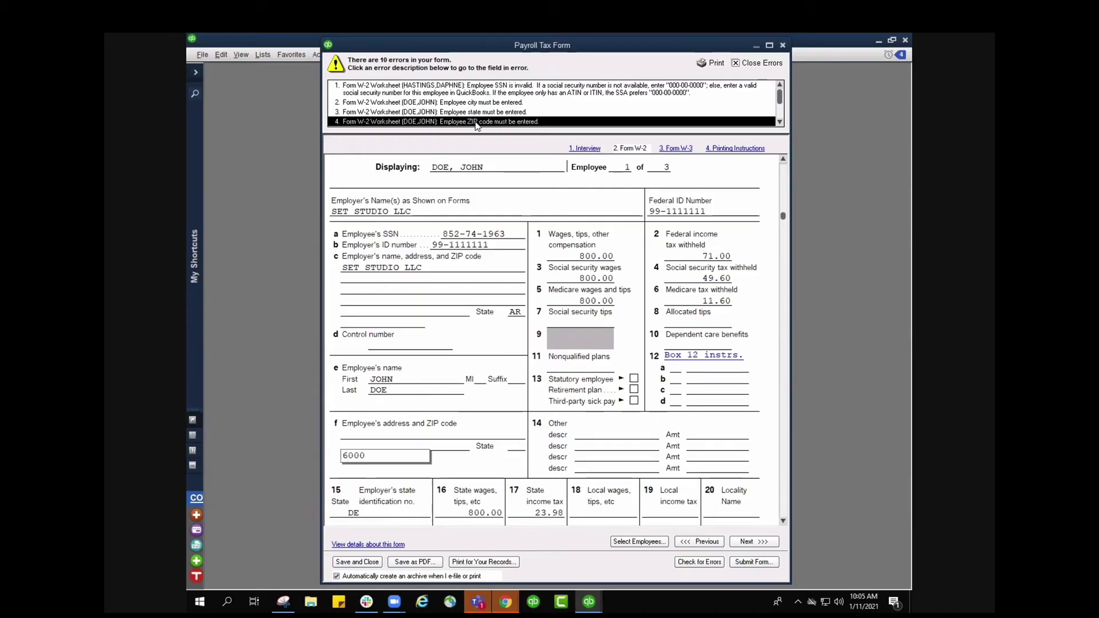
{"action": "scroll", "coordinate": [607, 100], "scroll_direction": "down", "scroll_amount": 1}
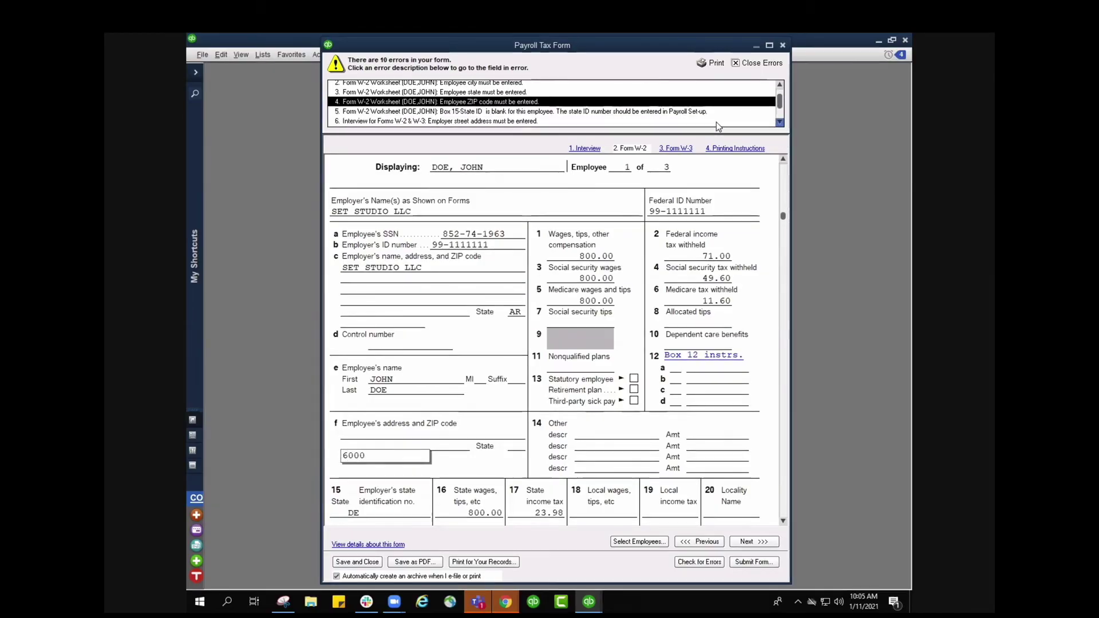
{"action": "left_click", "coordinate": [583, 108]}
{"action": "type", "text": "123456789"}
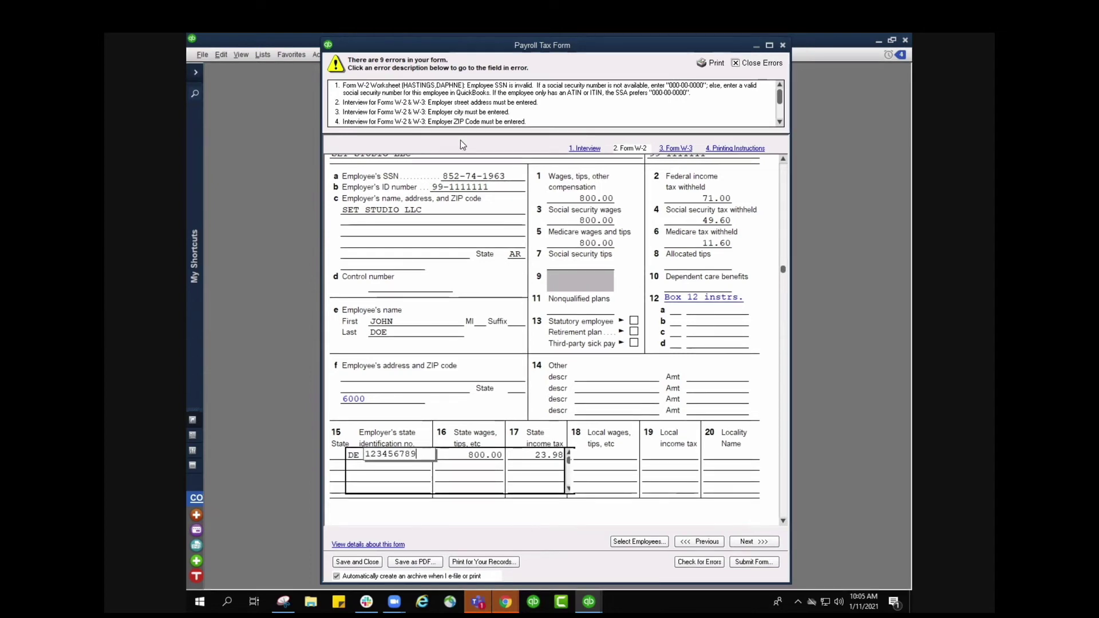
{"action": "left_click", "coordinate": [458, 122]}
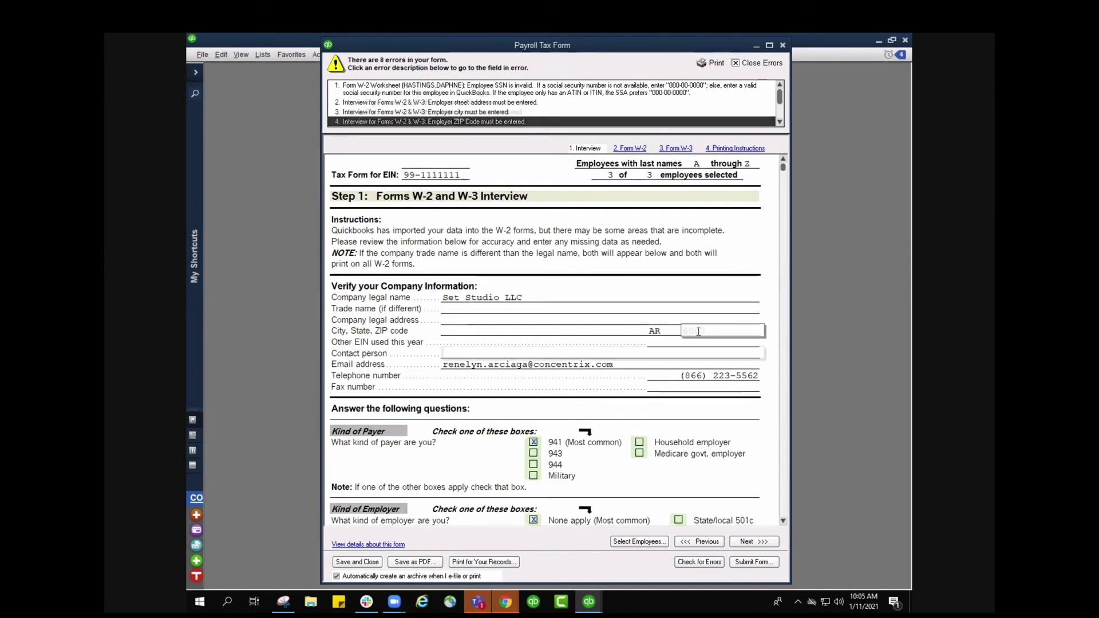
- Enter employer ZIP 6000, the contact person's name, and CA for street address and city
{"action": "type", "text": "6000"}
{"action": "key", "text": "Tab"}
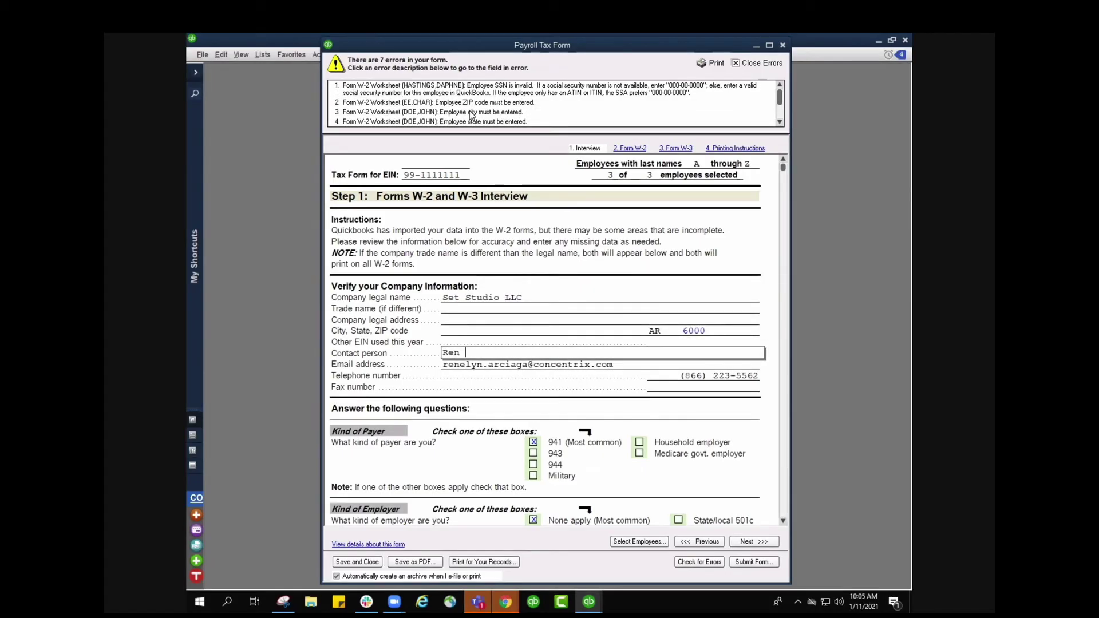
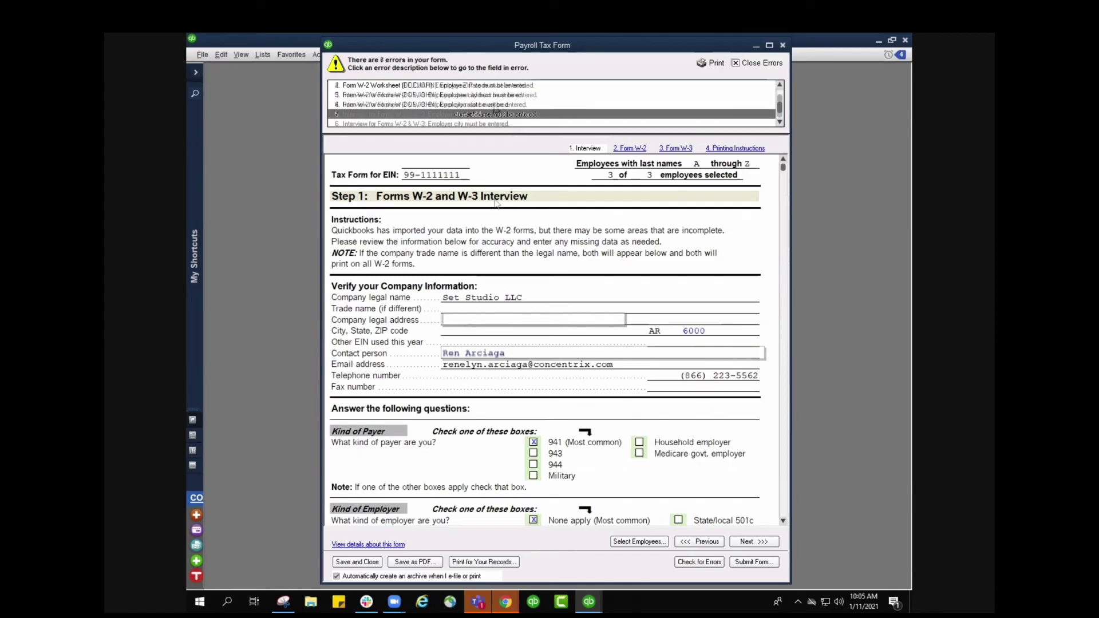
{"action": "left_click", "coordinate": [506, 117]}
{"action": "type", "text": "CA"}
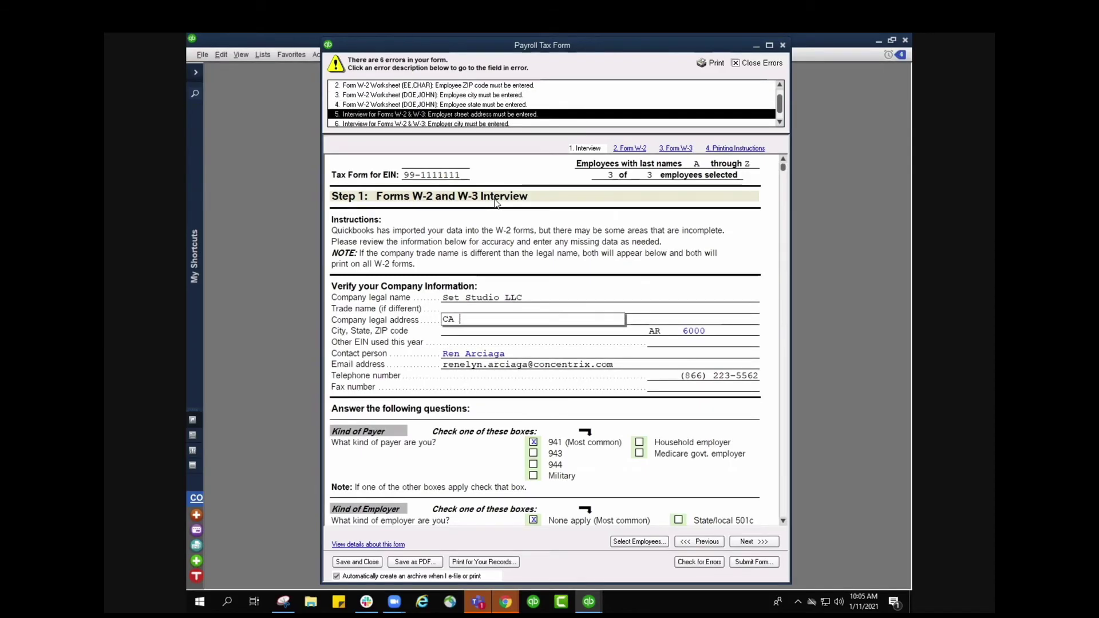
{"action": "key", "text": "Tab"}
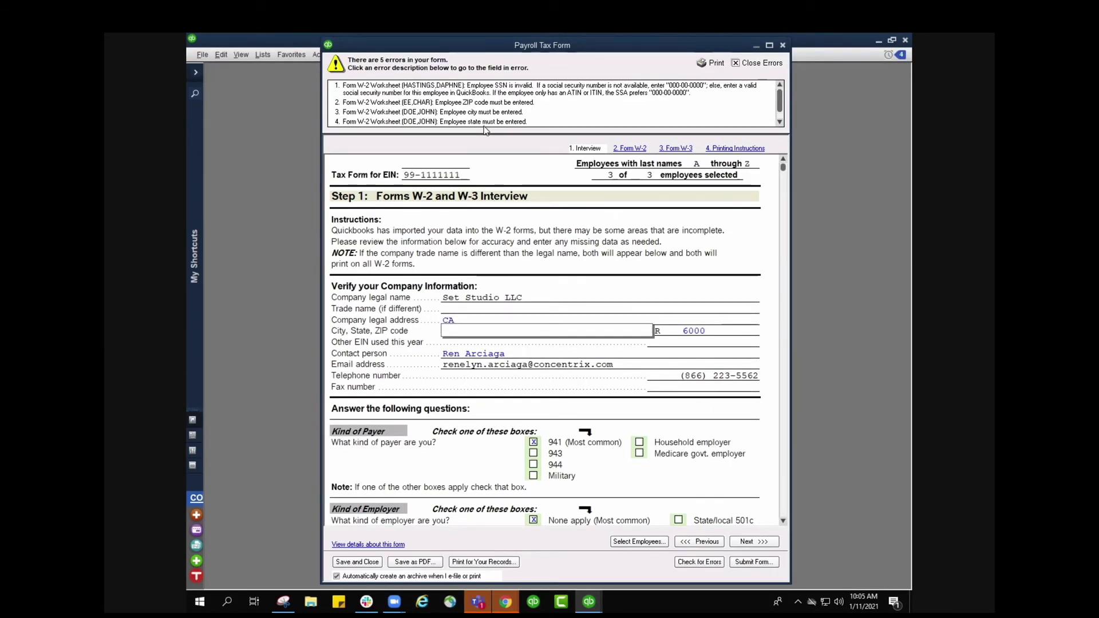
{"action": "type", "text": "CA"}
- Set the first employee's W-2 state to CA and hide the error list
{"action": "left_click", "coordinate": [481, 121]}
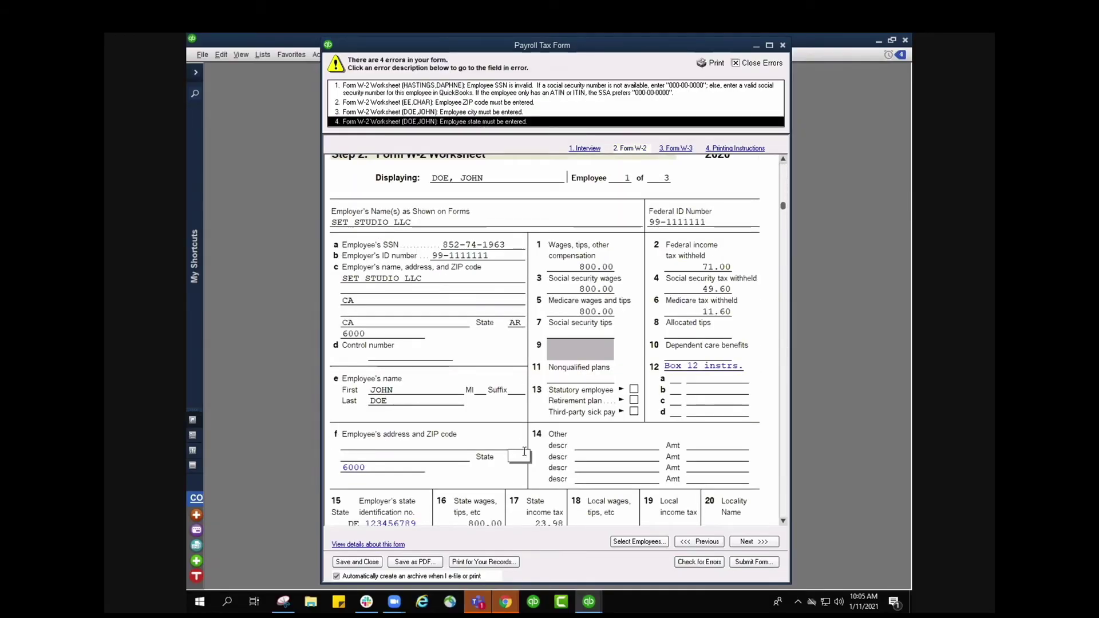
{"action": "type", "text": "CA"}
{"action": "left_click", "coordinate": [749, 64]}
- Submit the W-2 tax form and skip the remaining SSN error warning to reach the filing options
{"action": "left_click", "coordinate": [756, 563]}
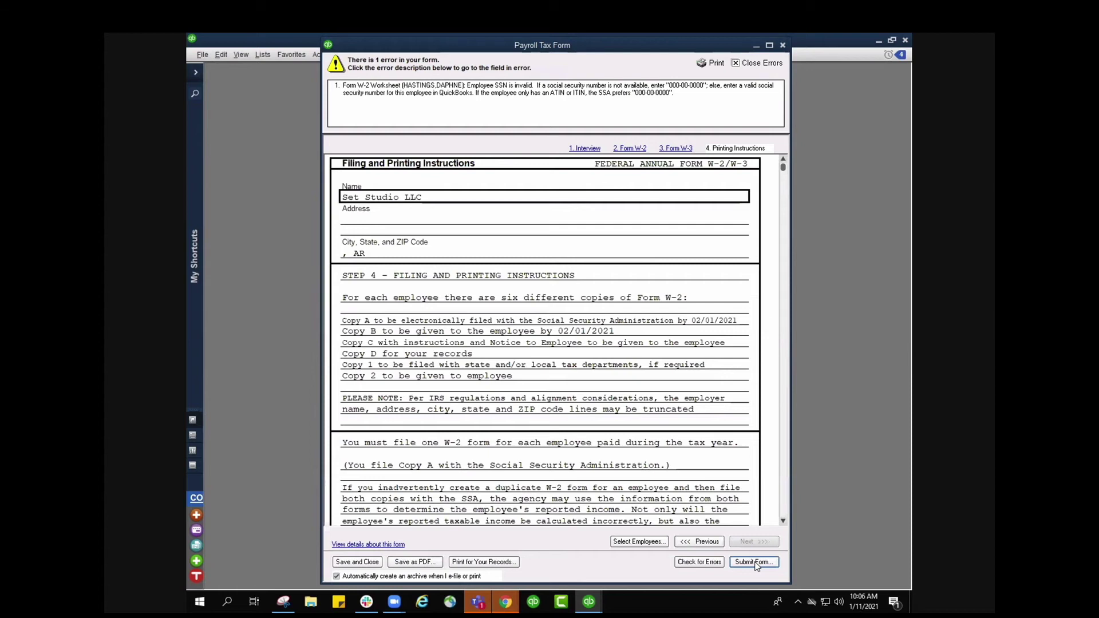
{"action": "left_click", "coordinate": [755, 563]}
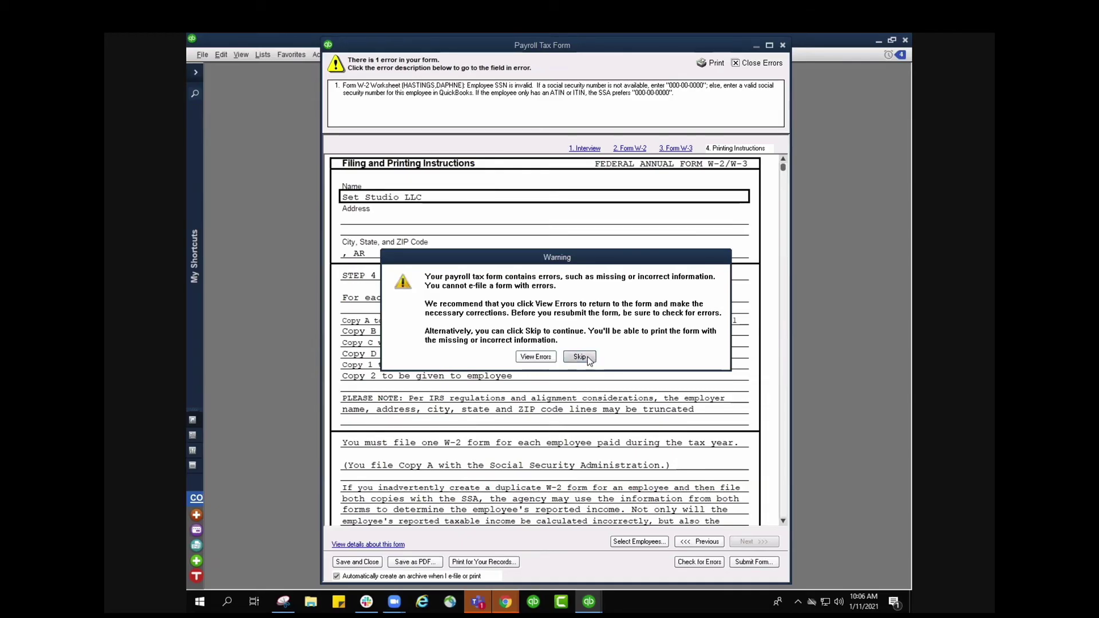
{"action": "left_click", "coordinate": [588, 356]}
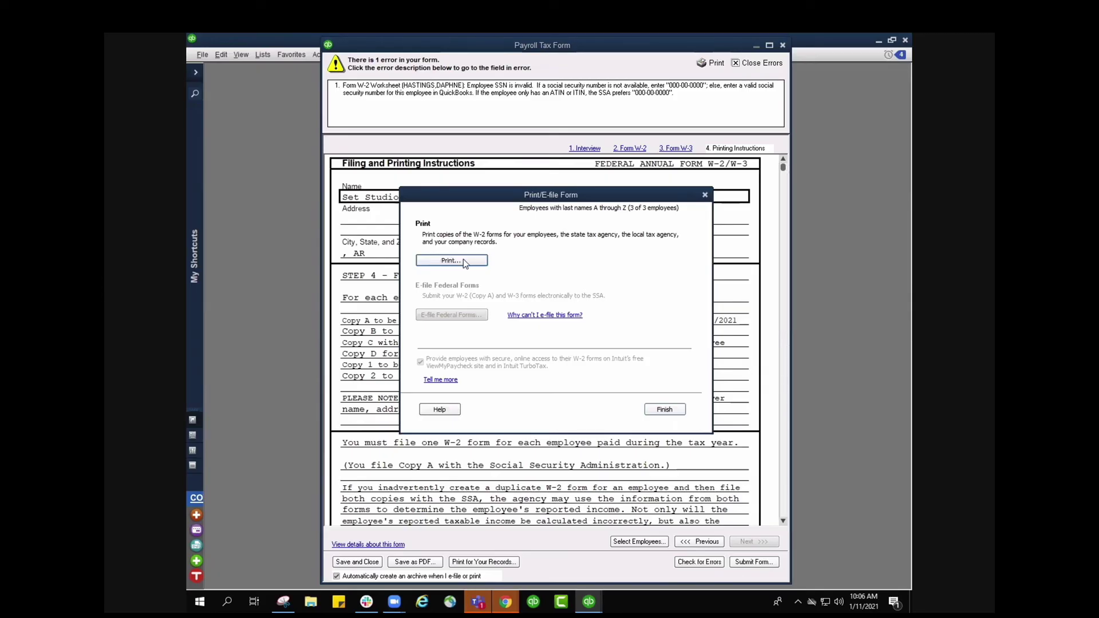
- Start printing the W-2s despite the incomplete-form warning, trying four-per-page employee copies, employee instructions and state Copy 1
{"action": "left_click", "coordinate": [463, 261]}
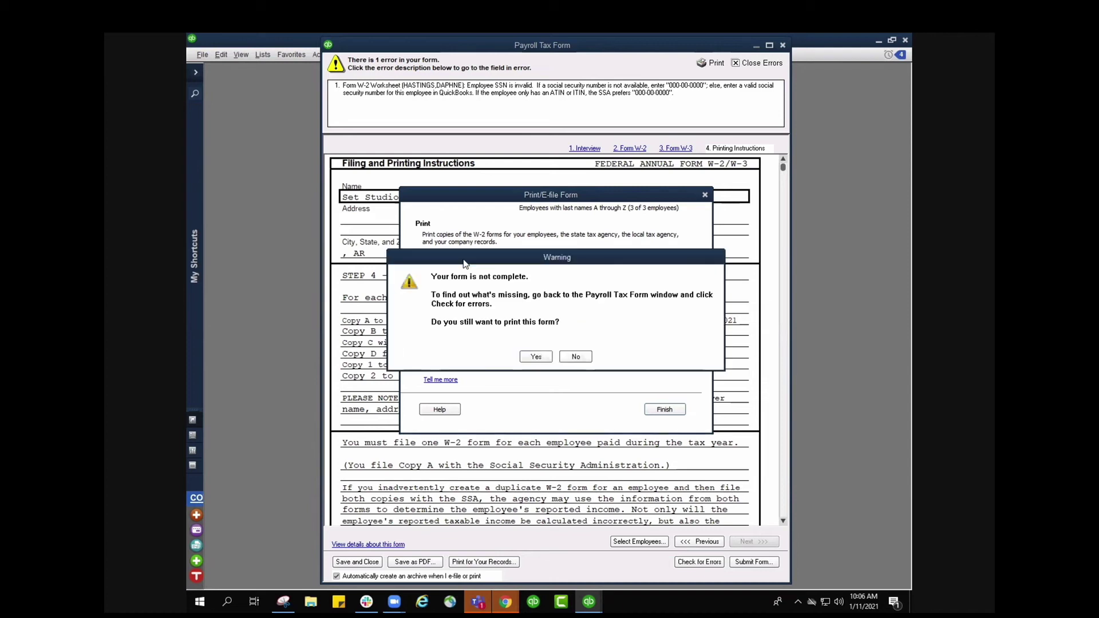
{"action": "left_click", "coordinate": [536, 356]}
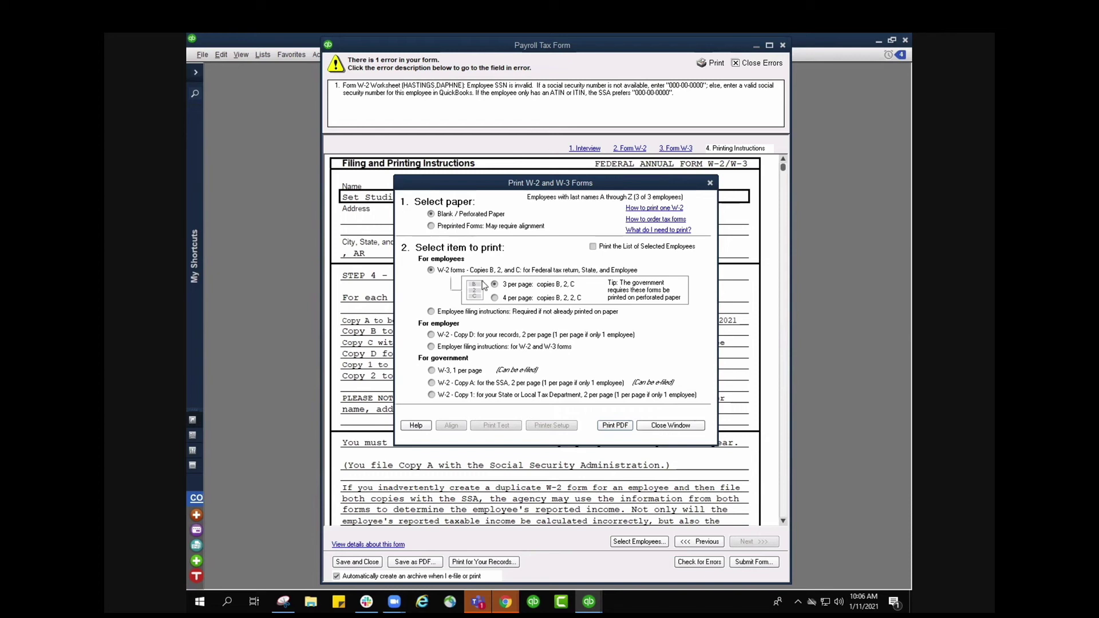
{"action": "left_click", "coordinate": [496, 298]}
{"action": "left_click", "coordinate": [431, 311]}
{"action": "left_click", "coordinate": [432, 395]}
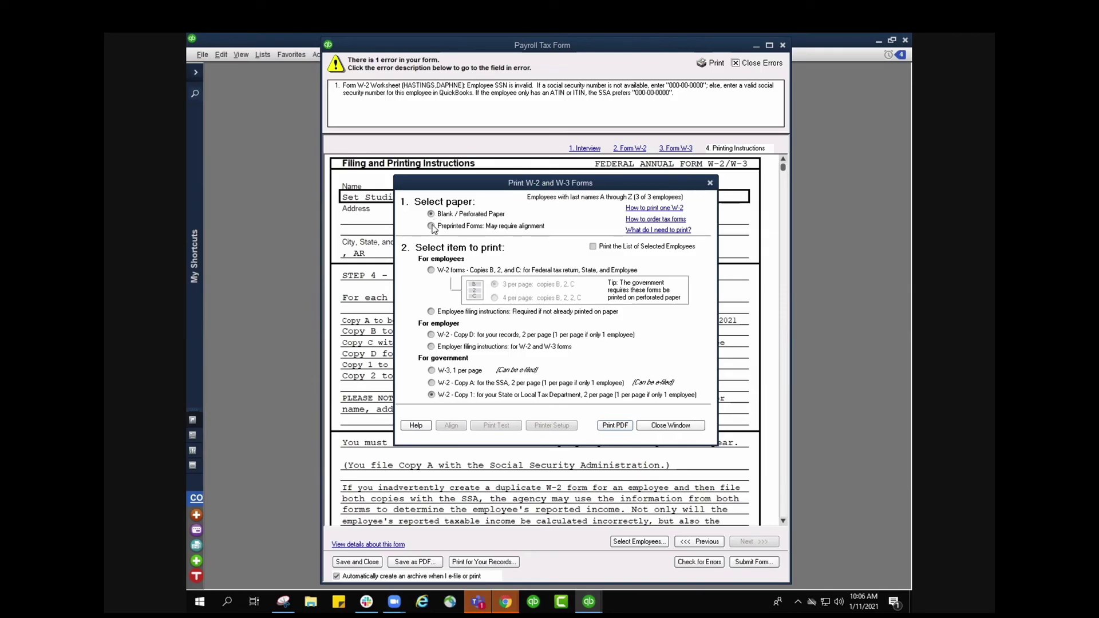
- Settle on Preprinted Forms paper with employer filing instructions, after trying blank perforated, Copy A and Copy 2
{"action": "left_click", "coordinate": [432, 226]}
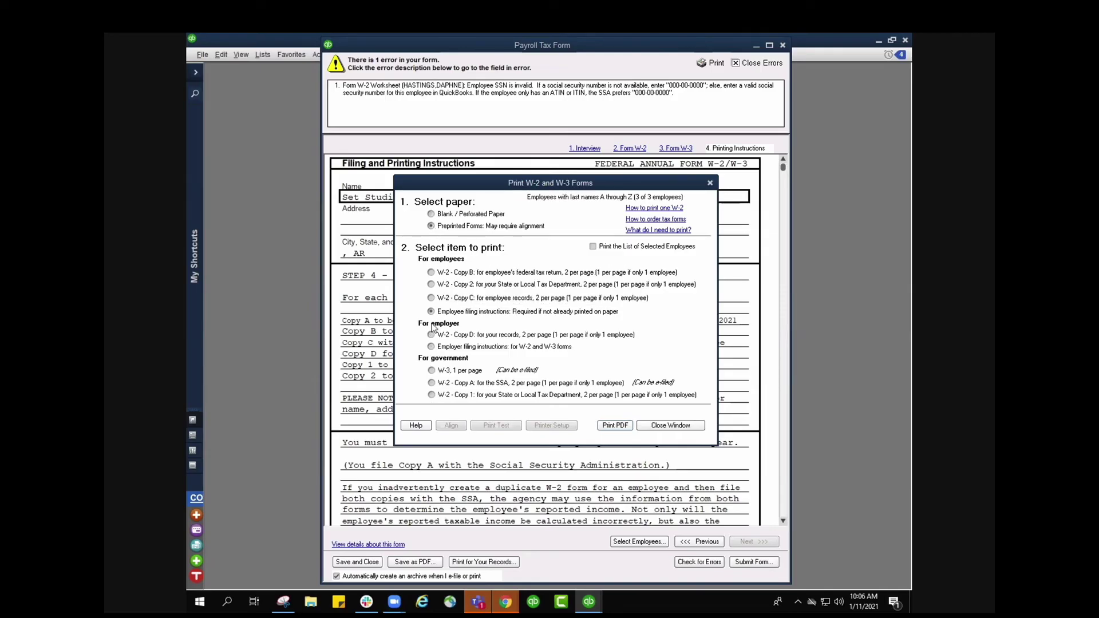
{"action": "left_click", "coordinate": [431, 347]}
{"action": "left_click", "coordinate": [431, 214]}
{"action": "left_click", "coordinate": [431, 382]}
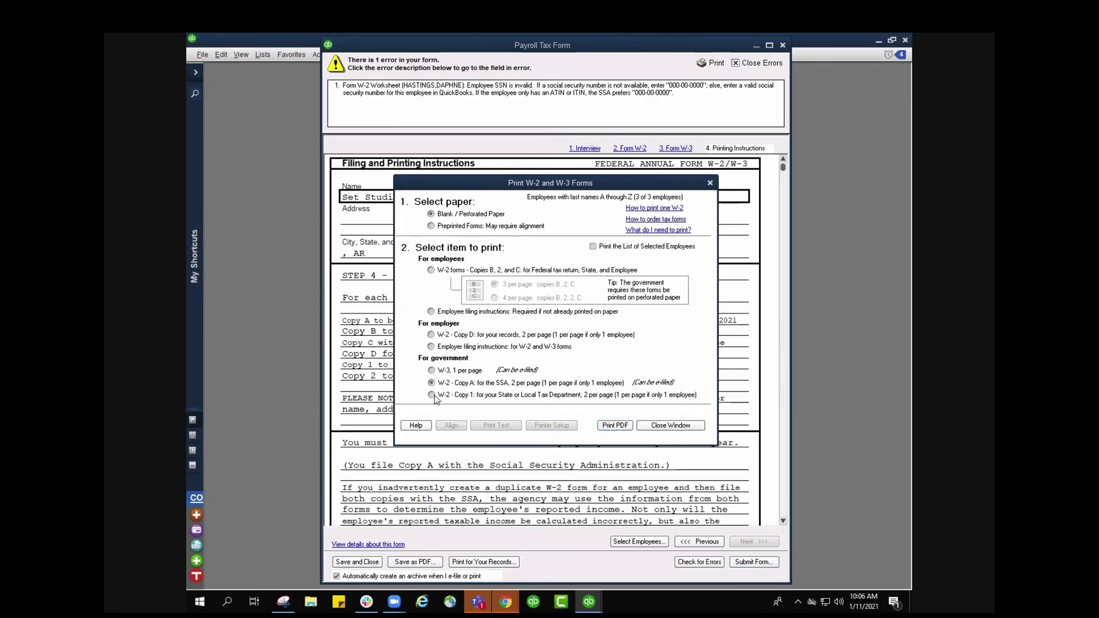
{"action": "left_click", "coordinate": [431, 225]}
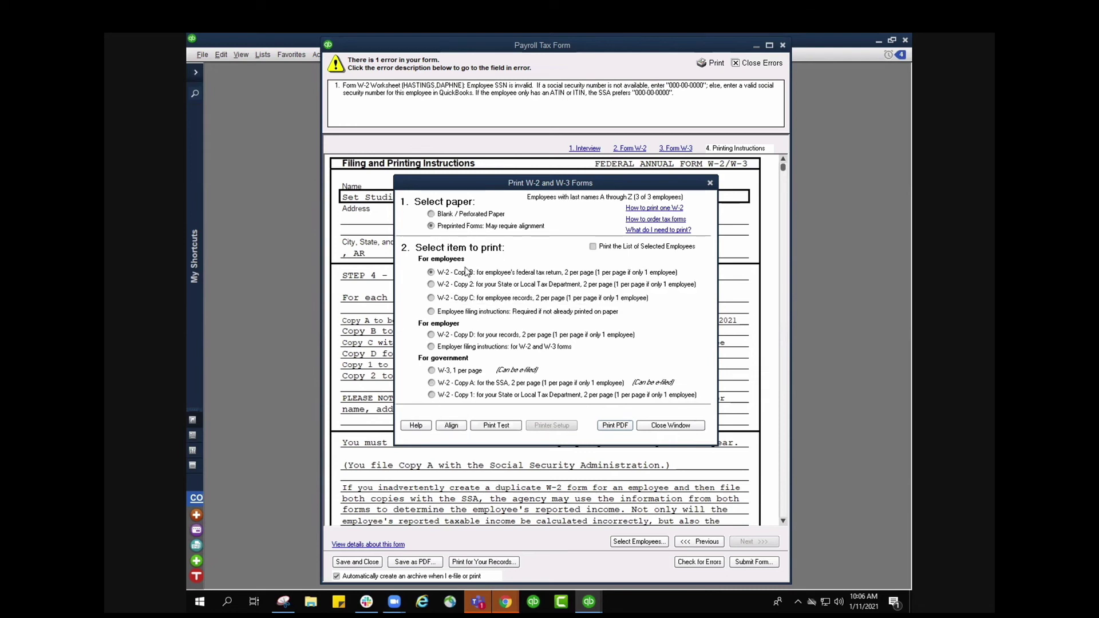
{"action": "left_click", "coordinate": [431, 284]}
{"action": "left_click", "coordinate": [431, 347]}
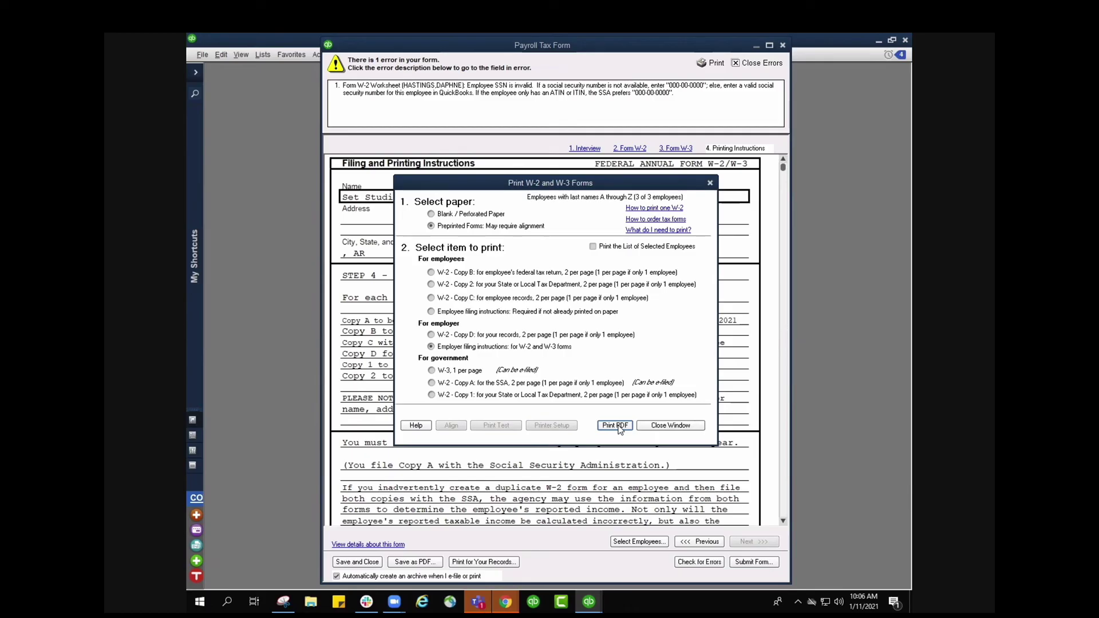
- Print the employer W-2/W-3 filing instructions to PDF, review them in Acrobat, and close Acrobat
{"action": "left_click", "coordinate": [616, 426]}
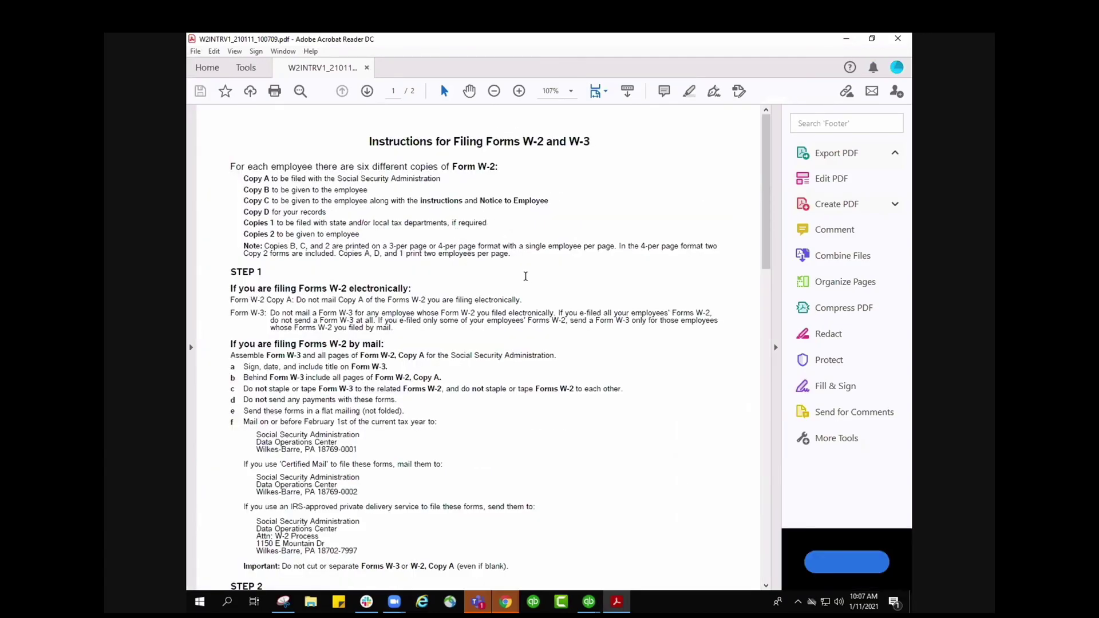
{"action": "scroll", "coordinate": [528, 274], "scroll_direction": "down", "scroll_amount": 2}
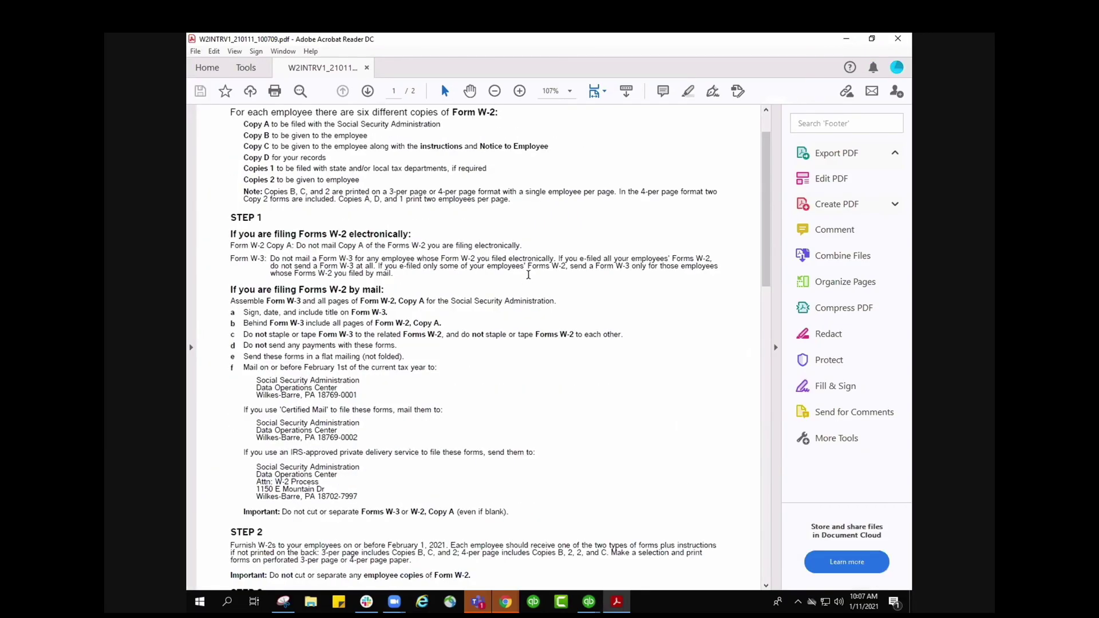
{"action": "left_click", "coordinate": [195, 51]}
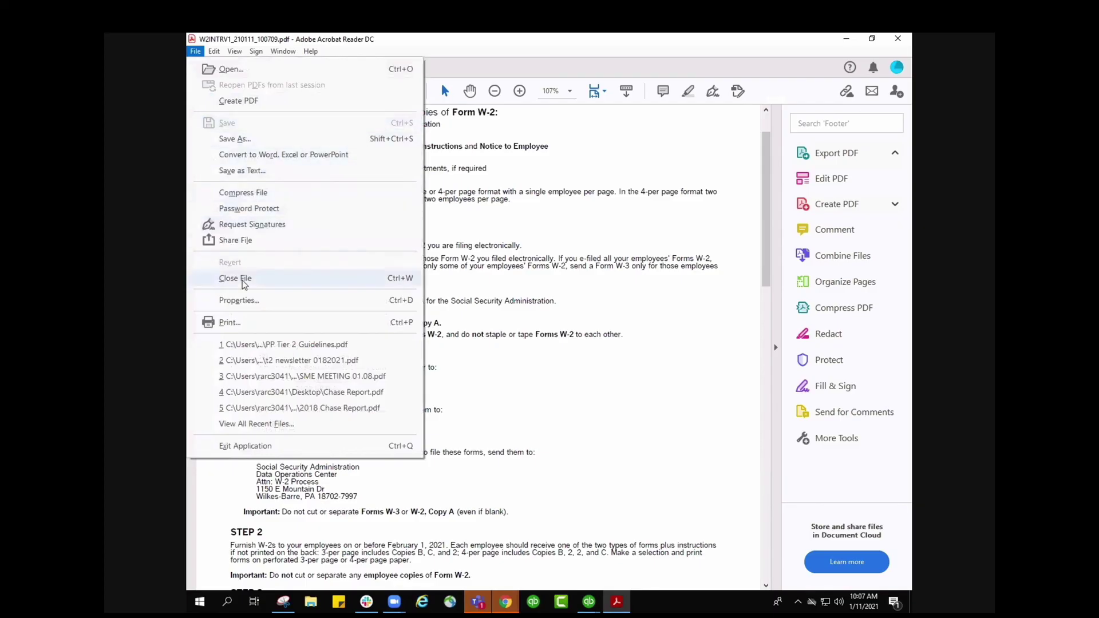
{"action": "left_click", "coordinate": [650, 284]}
{"action": "scroll", "coordinate": [646, 284], "scroll_direction": "down", "scroll_amount": 4}
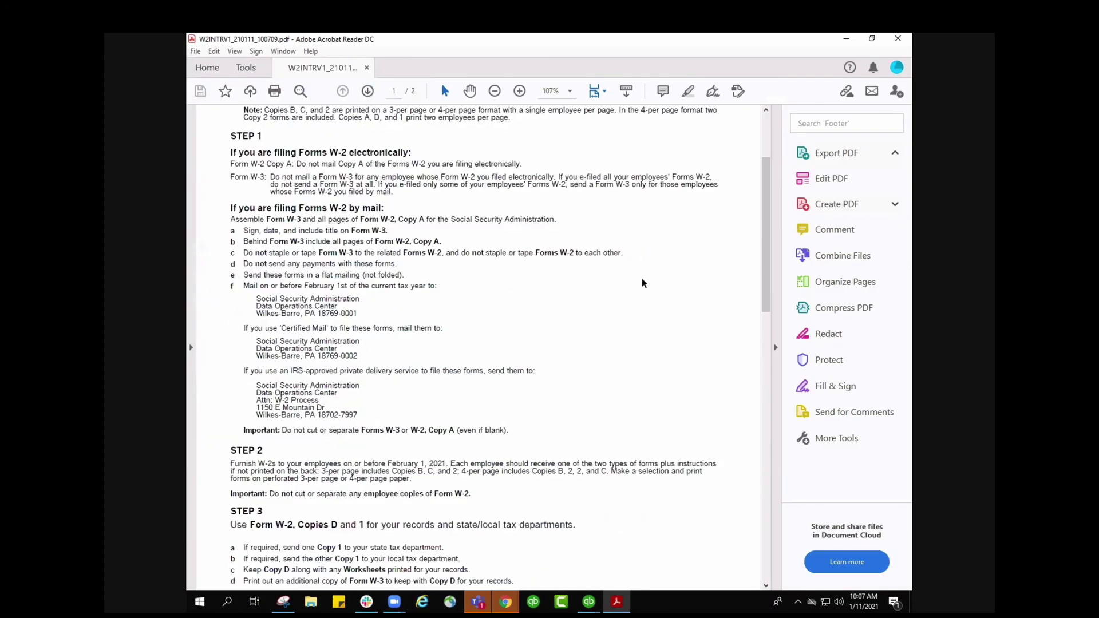
{"action": "scroll", "coordinate": [641, 257], "scroll_direction": "down", "scroll_amount": 3}
{"action": "key", "text": "alt+F4"}
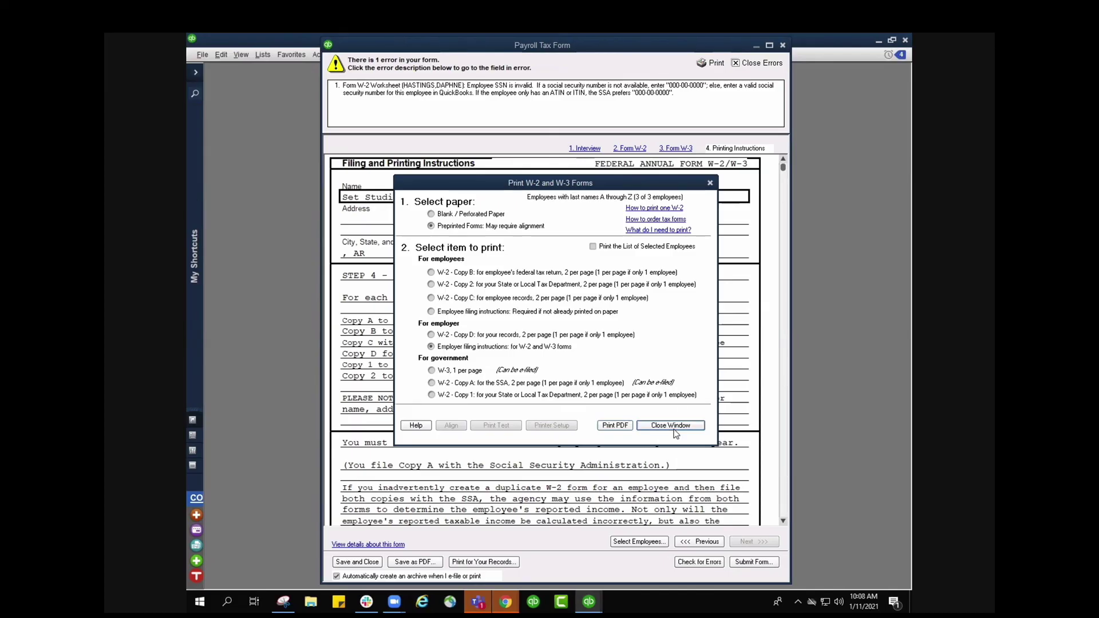
- Close the Print W-2 and W-3 Forms window and finish the Print/E-file Form dialog
{"action": "left_click", "coordinate": [681, 425]}
{"action": "left_click", "coordinate": [665, 409]}
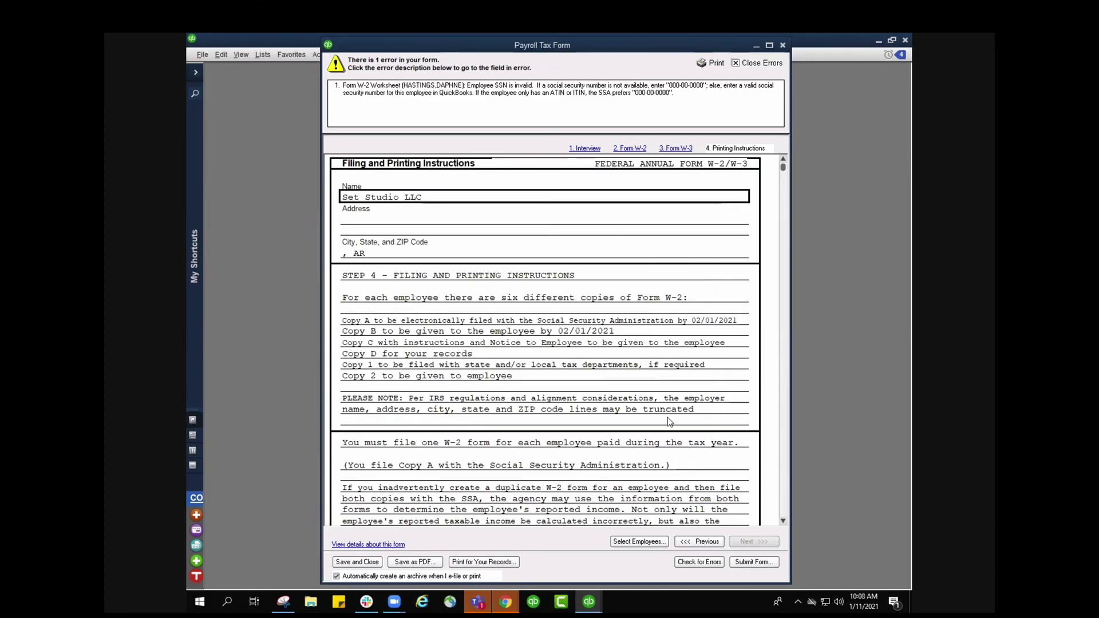